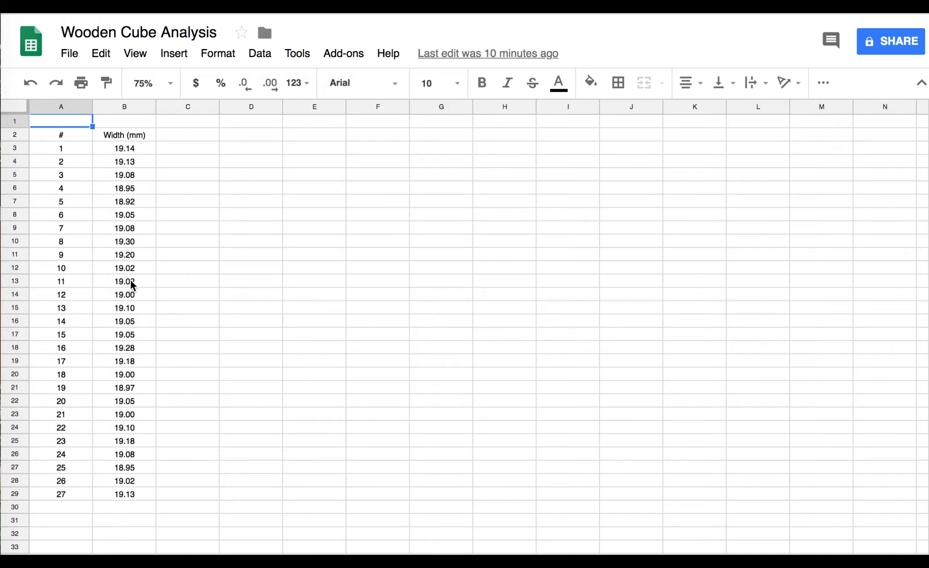
Step: Re-enter 19.2 as the width of cube 9 in cell B11
left_click(131, 256)
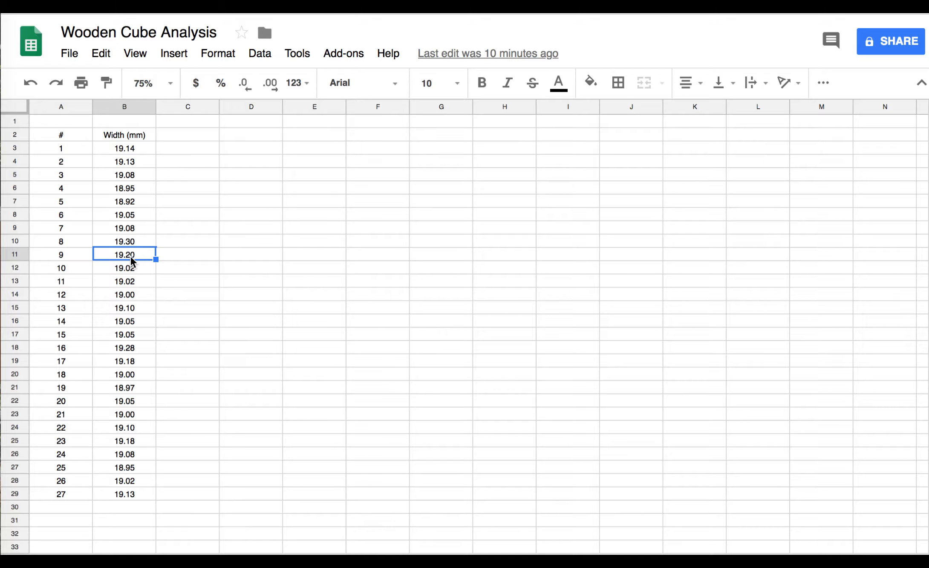
type("19.2")
left_click(131, 267)
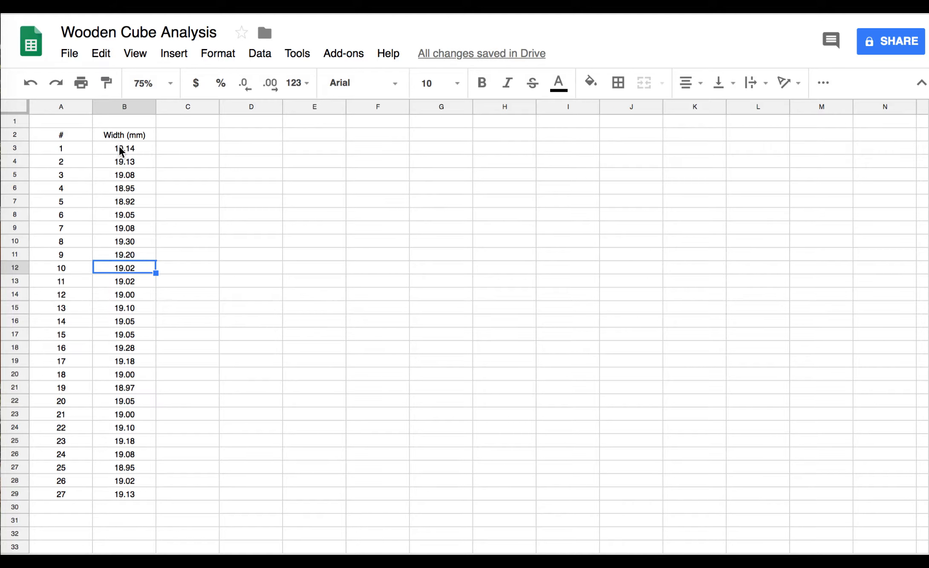
Step: Reduce the widths in B3:B29 to one decimal place and restore them to two decimal places
left_click_drag(121, 148, 124, 494)
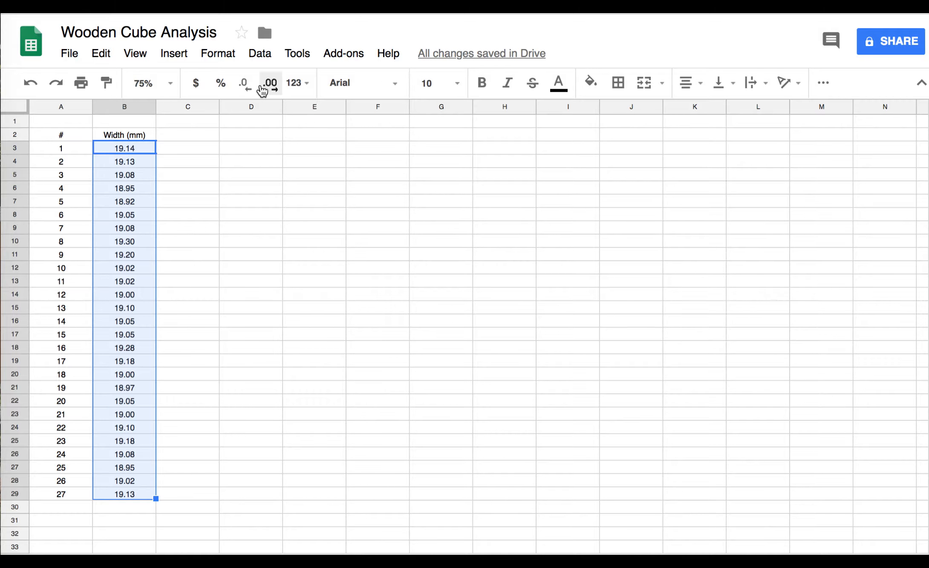
left_click(247, 88)
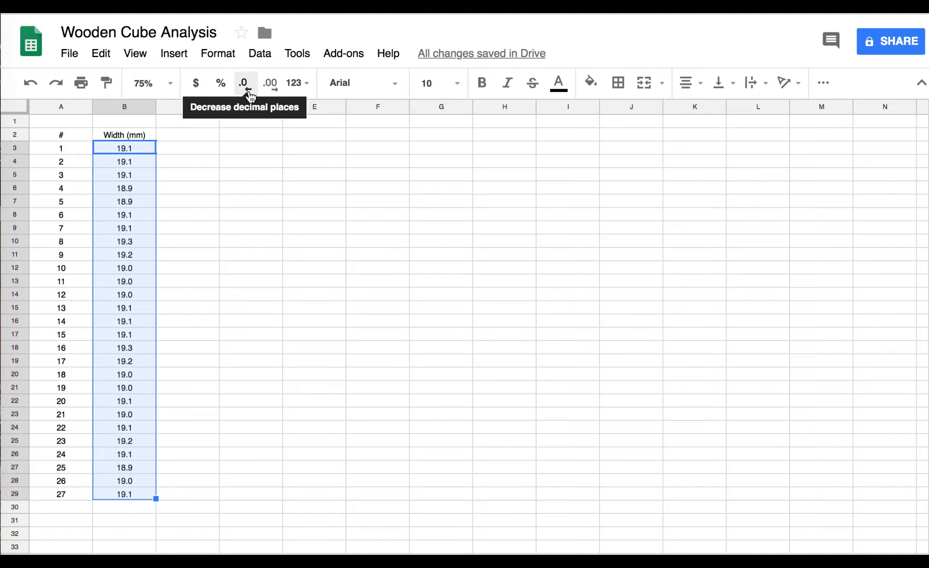
left_click(270, 86)
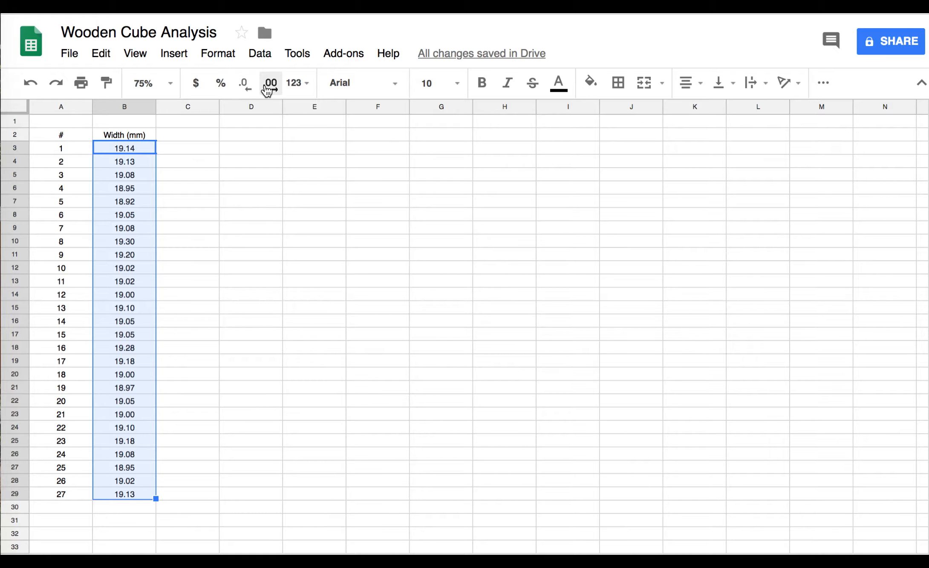
Step: Enter the labels Mean, Mode, Median and SD in cells D3 through D6
left_click(228, 154)
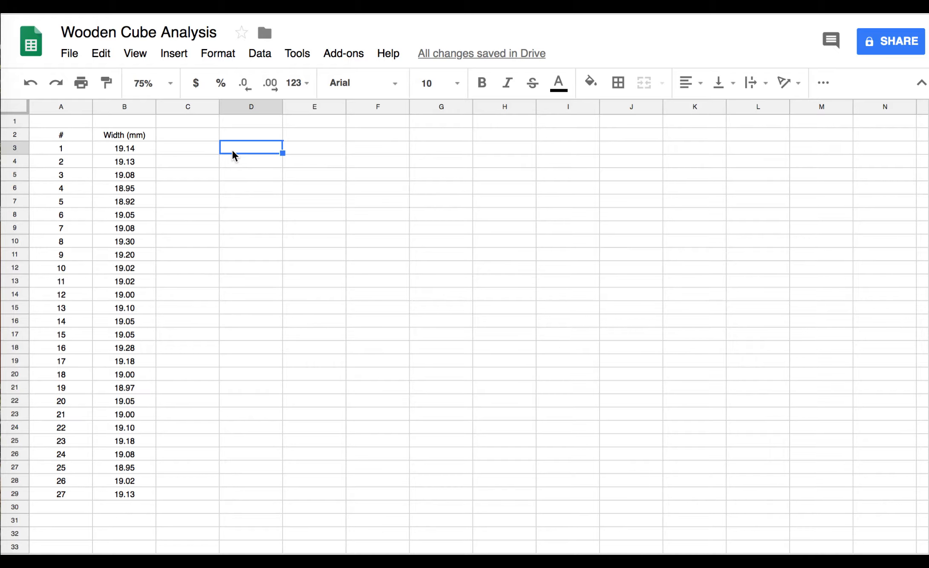
type("Mean")
key("Return")
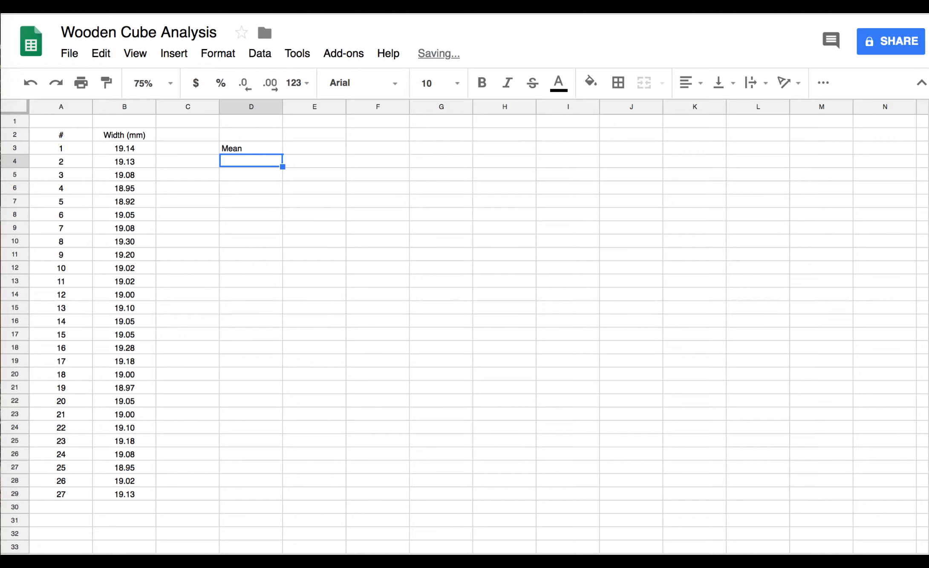
type("Mode")
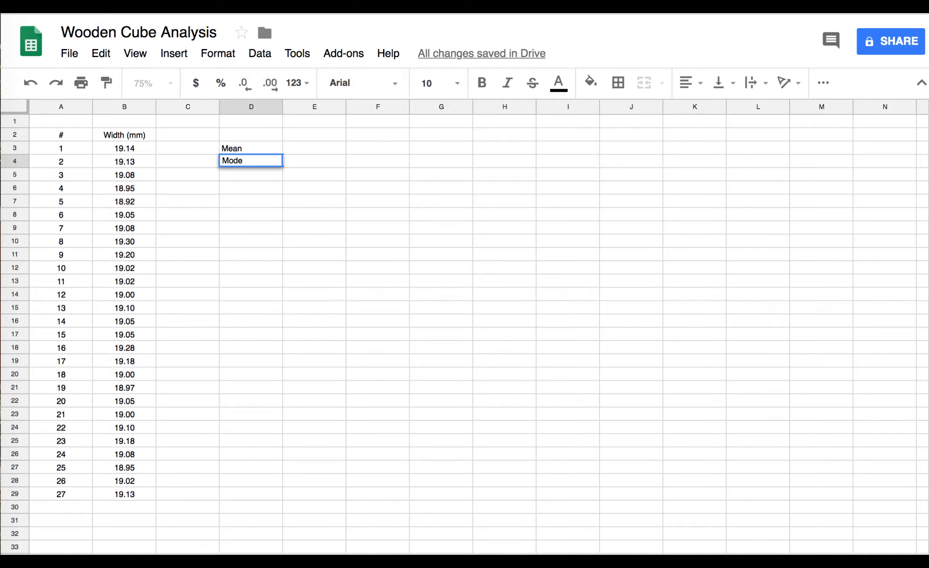
key("Return")
type("Median")
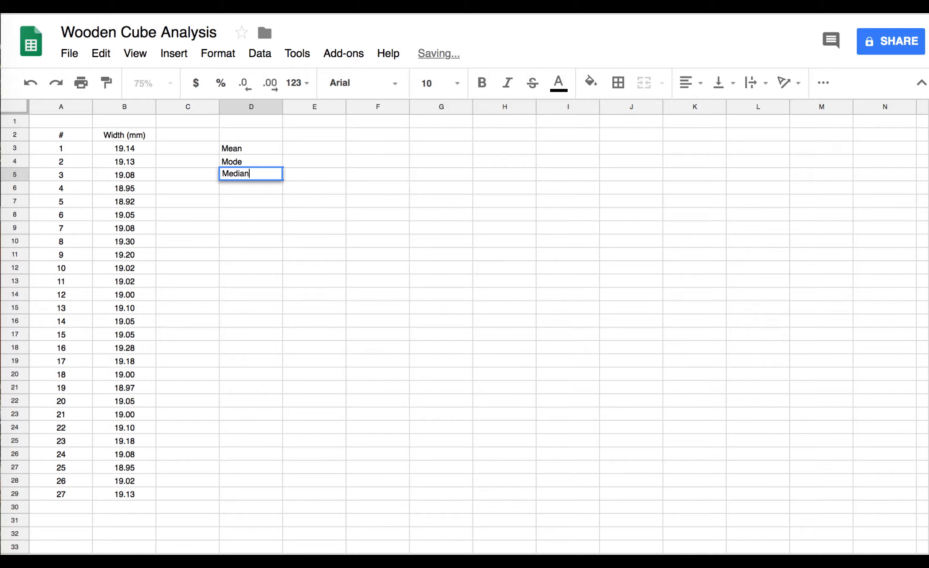
key("Return")
type("SD")
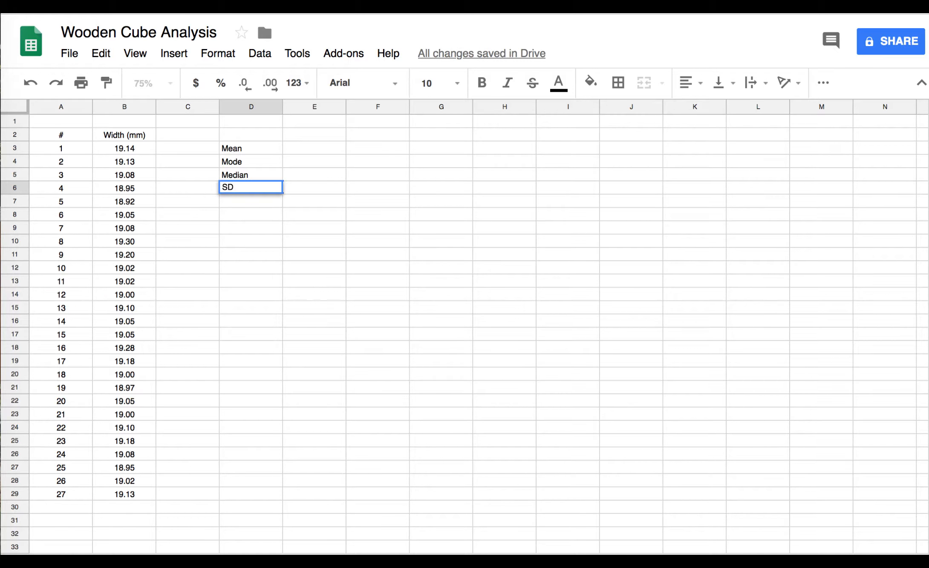
key("Return")
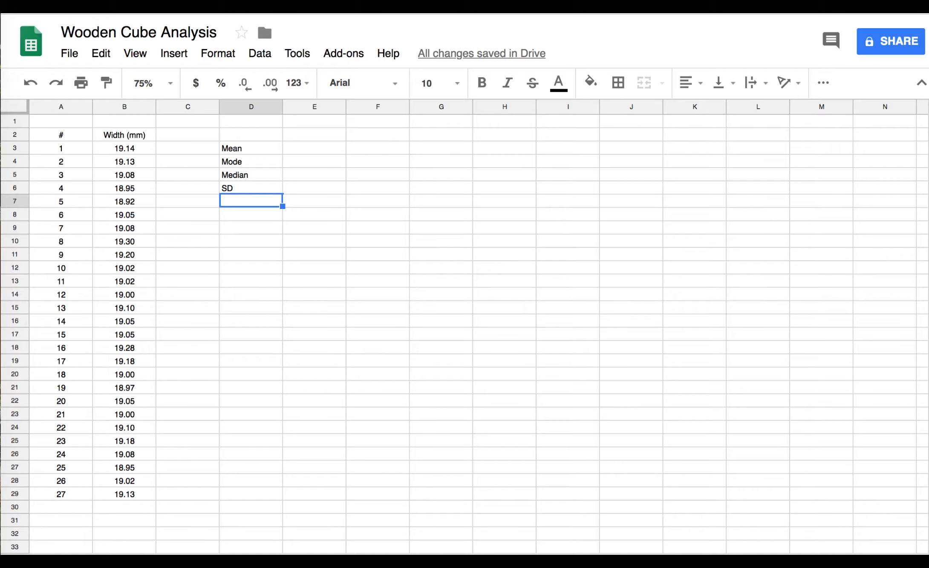
Step: Enter the labels Min, Max and Range in cells D7 through D9
type("Min")
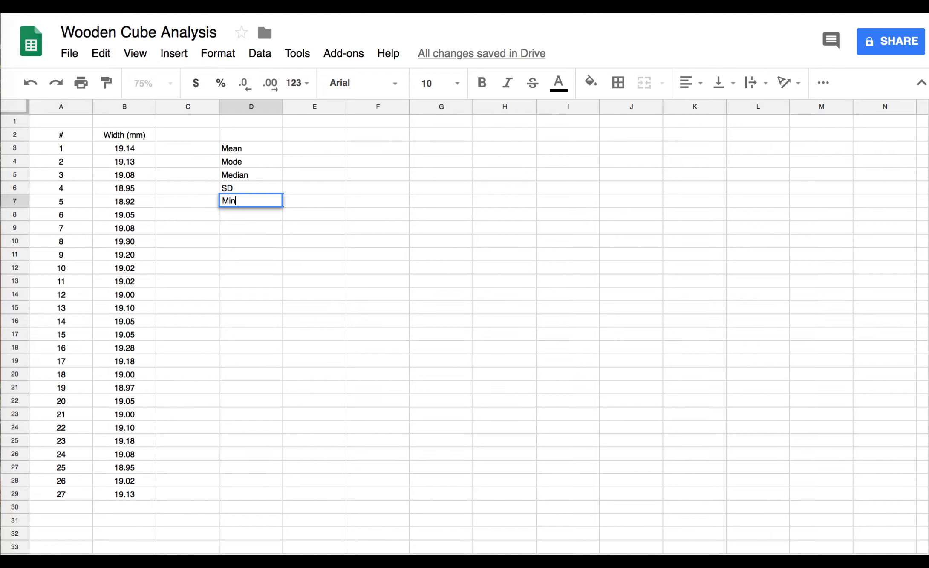
key("Return")
type("Max")
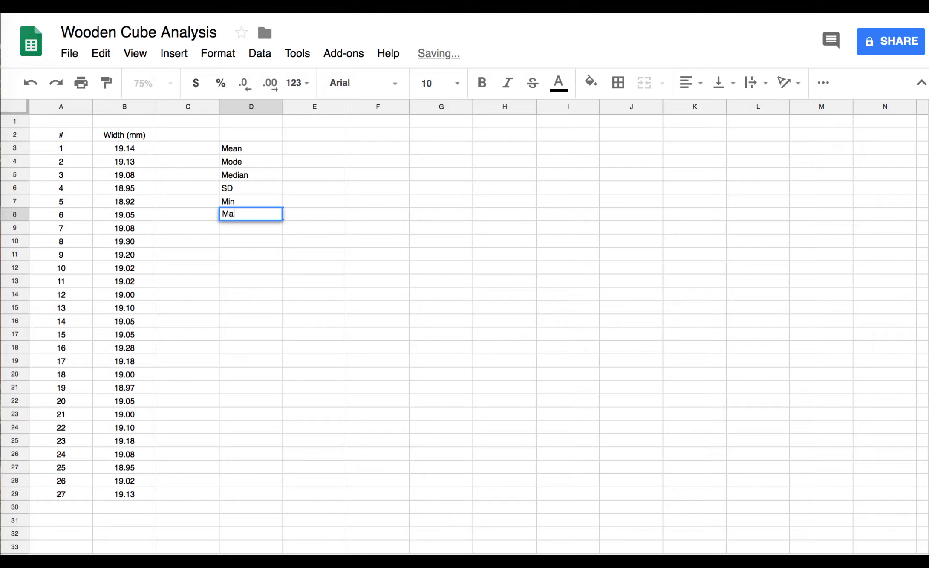
key("Return")
type("Range")
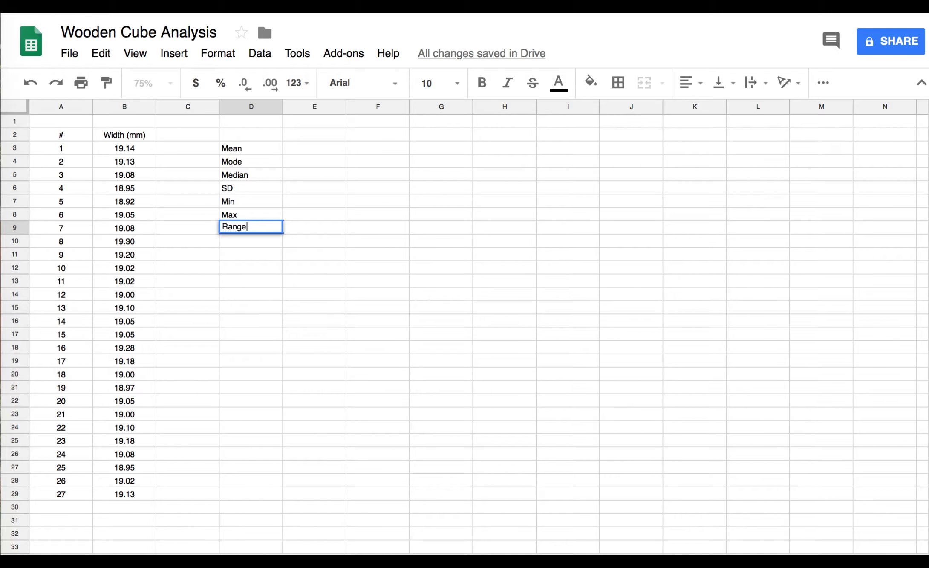
key("Return")
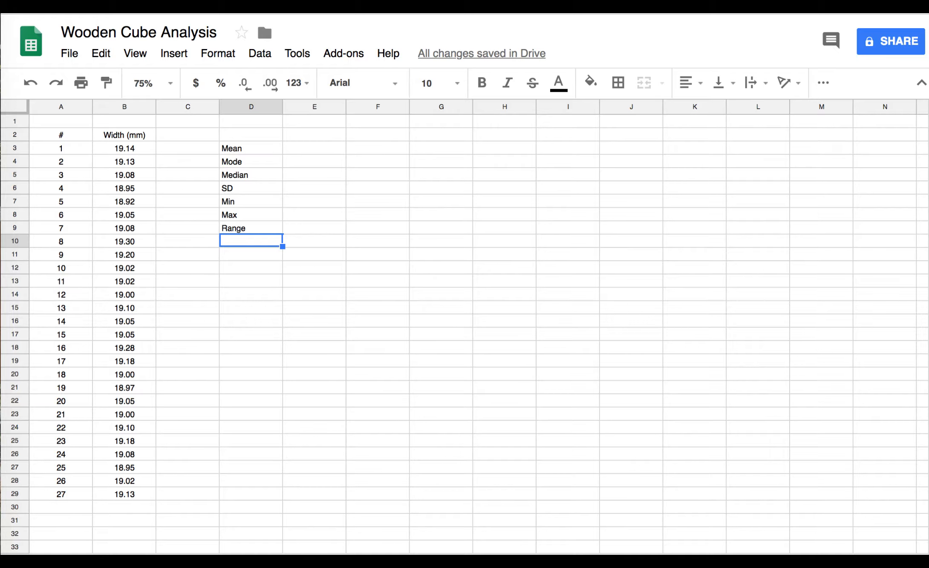
Step: Enter the labels Mean+2s, Mean-2s and Interval in cells D10 through D12
type("Mea")
key("BackSpace")
key("BackSpace")
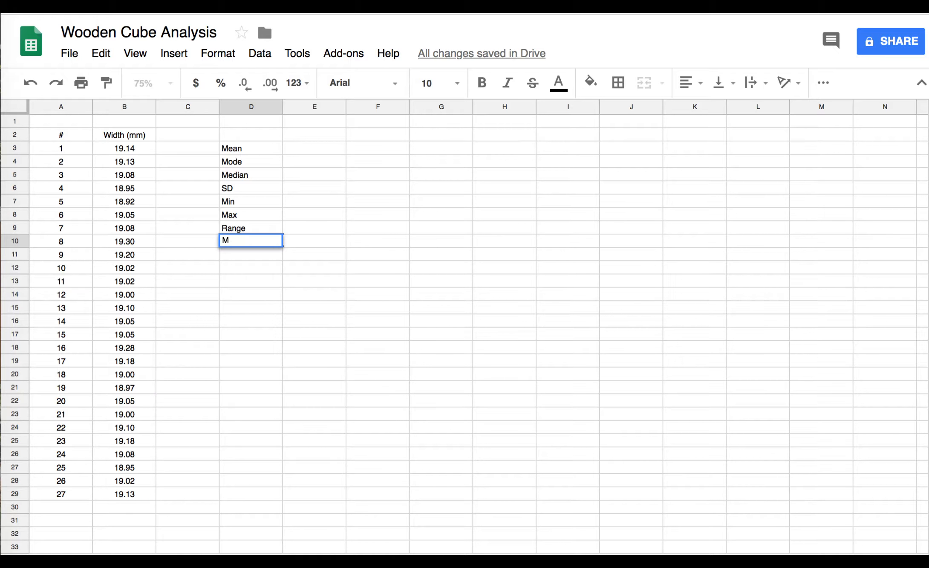
type("ean+2s")
left_click(239, 252)
type("Mean-2s")
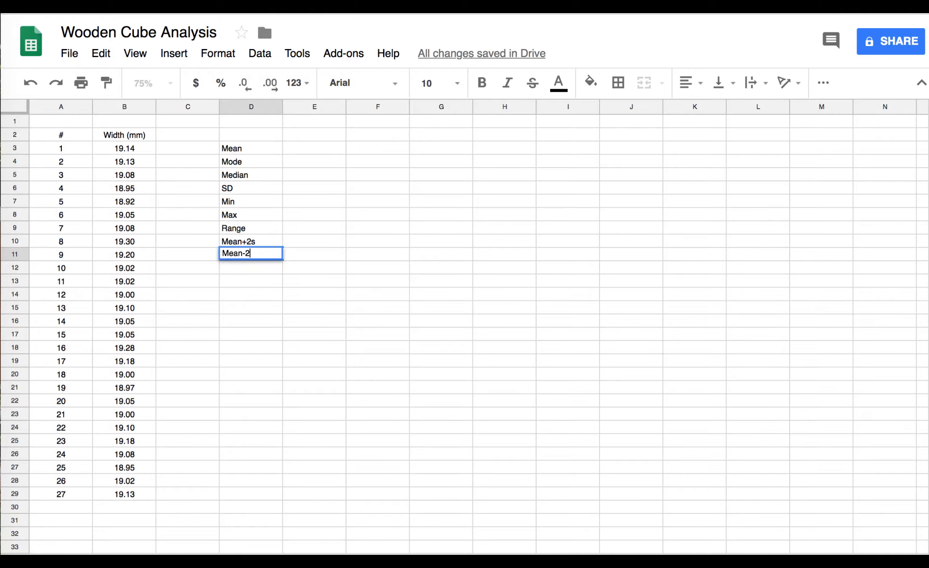
left_click(257, 267)
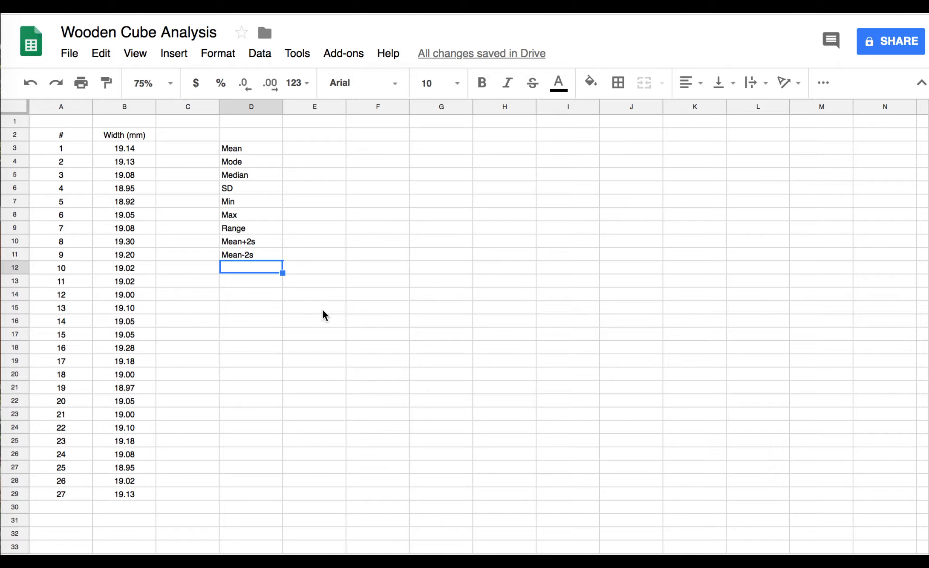
type("Inte")
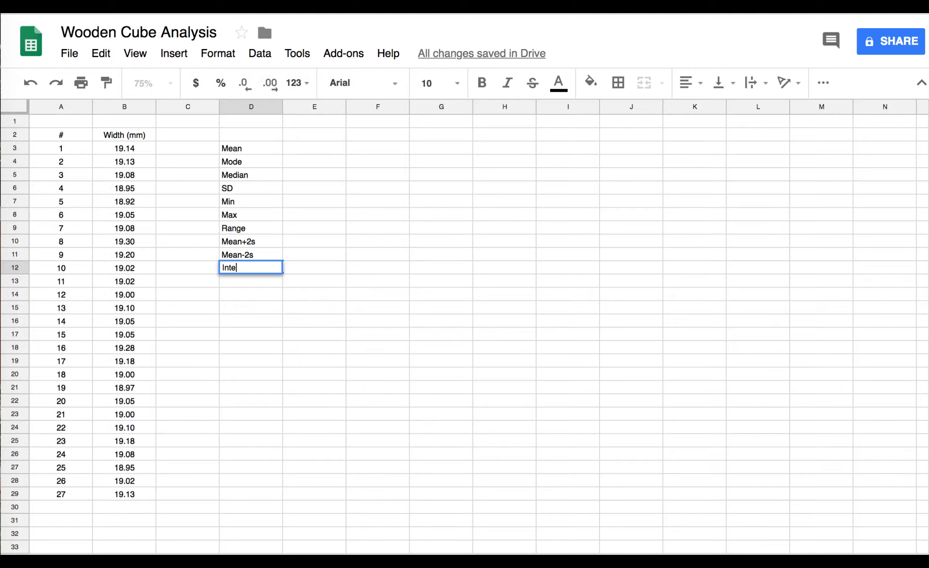
type("rval")
Step: Calculate the mean width in cell E3 with the formula =AVERAGE(B3:B29)
left_click(311, 152)
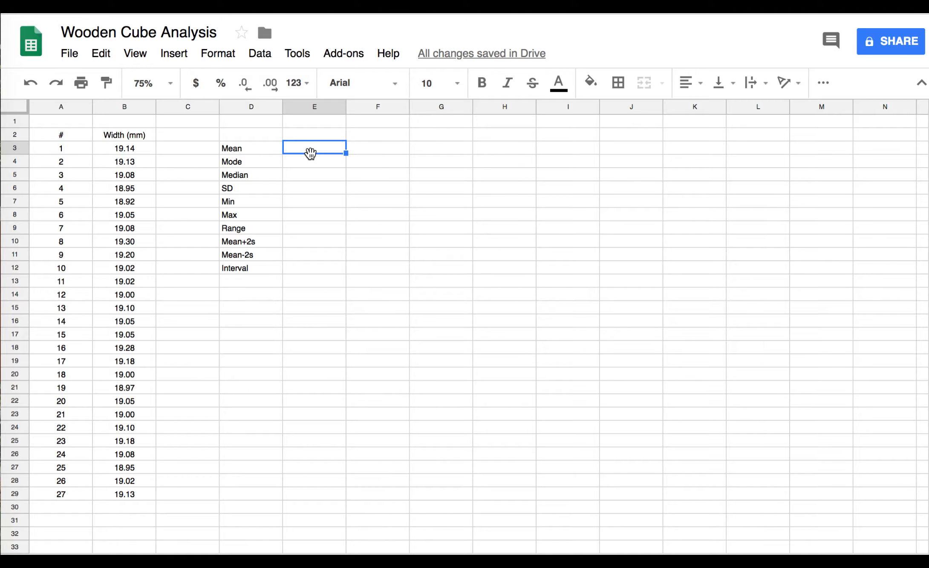
type("=")
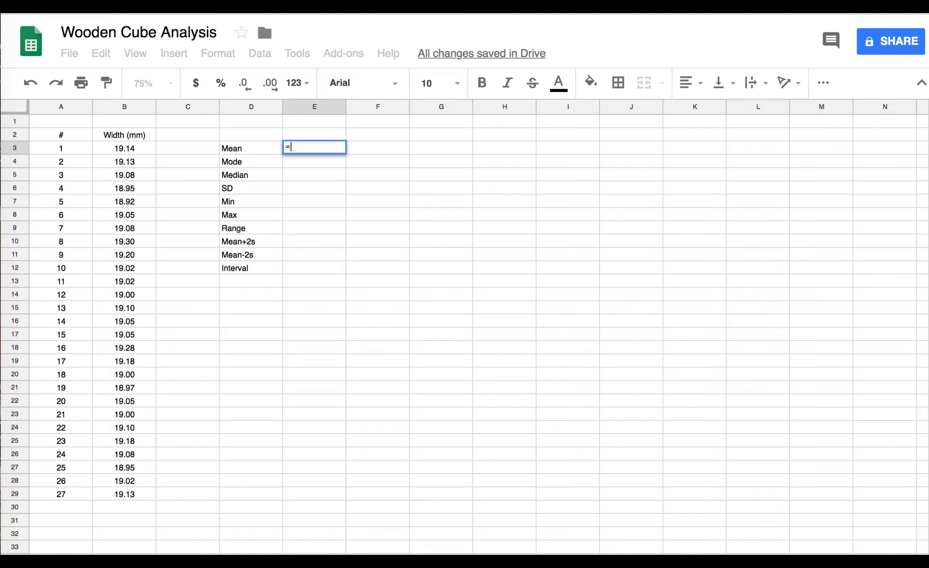
type("Mean")
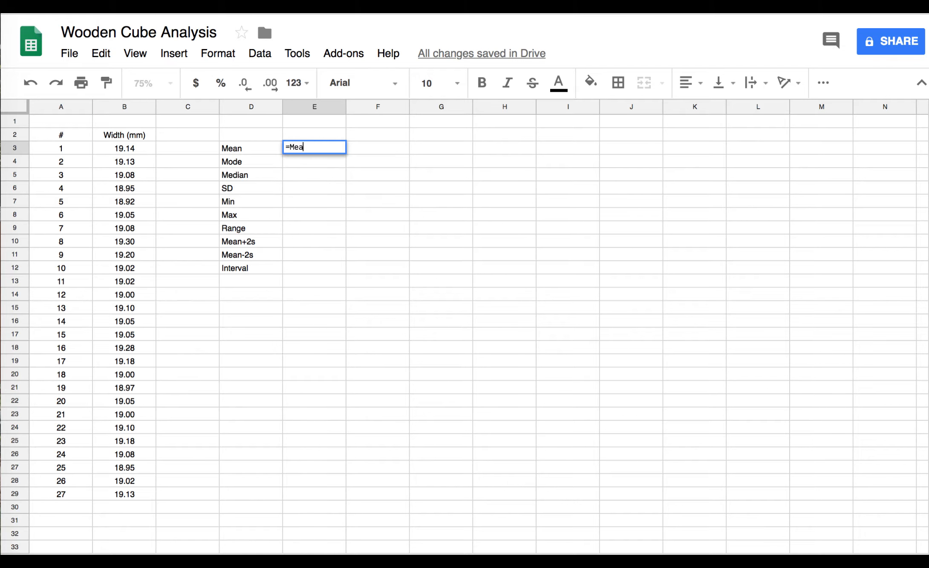
key("BackSpace")
key("BackSpace")
key("BackSpace")
key("BackSpace")
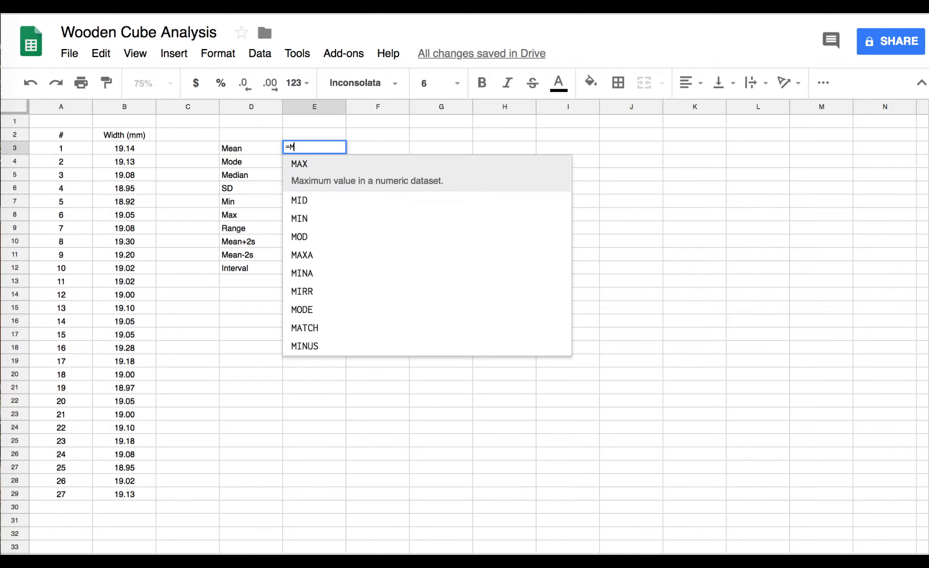
type("Av")
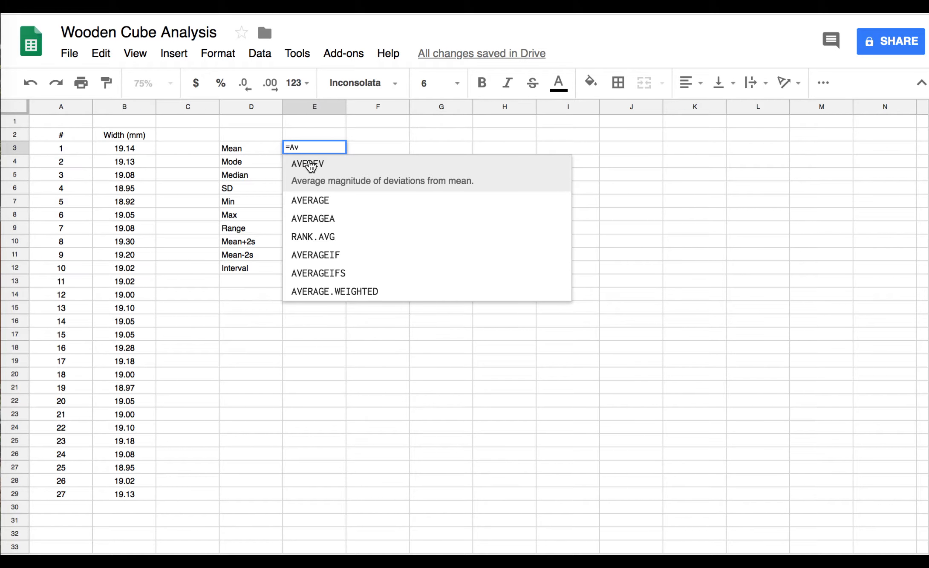
left_click(314, 183)
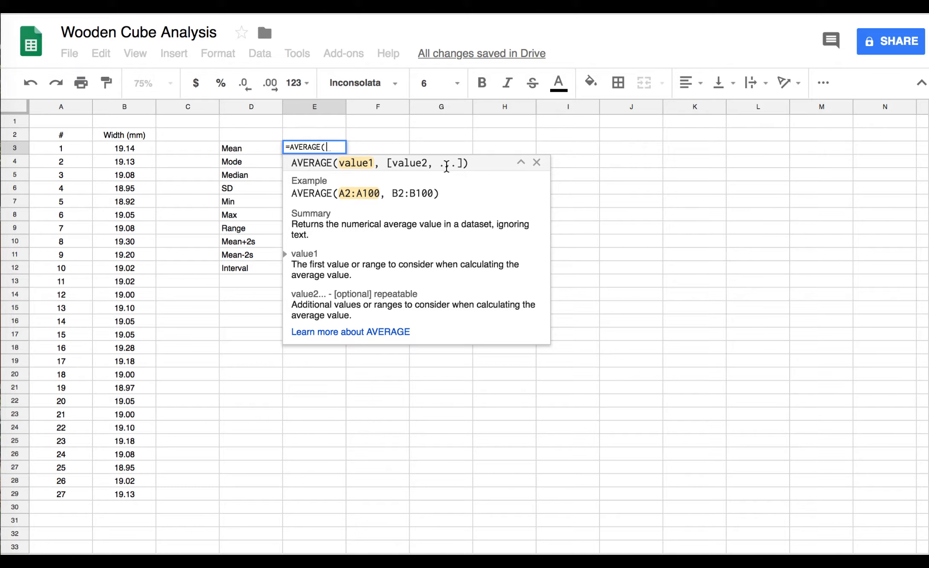
left_click(126, 151)
left_click_drag(126, 162, 147, 486)
type(")")
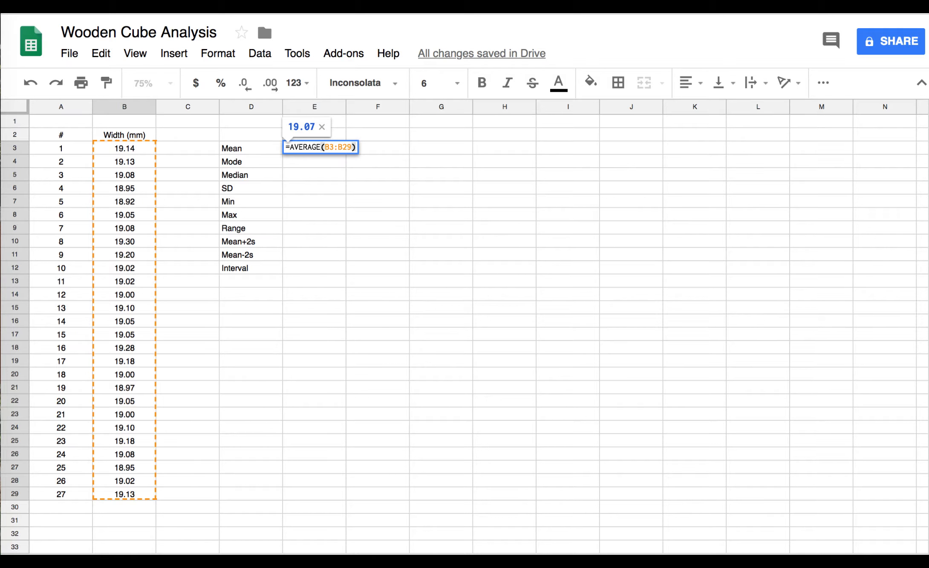
key("Return")
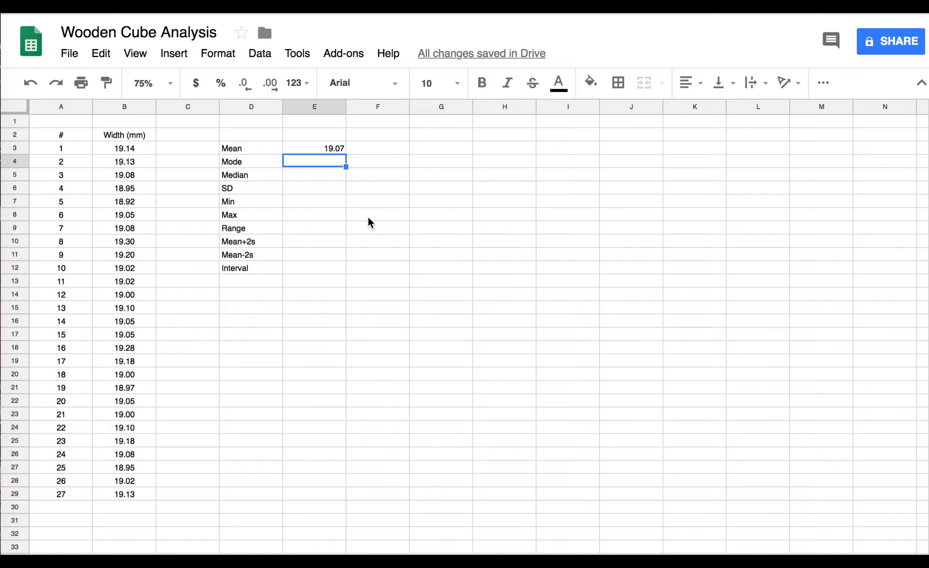
Step: Calculate the mode of the widths in cell E4 with the formula =MODE(B3:B29)
type("=M")
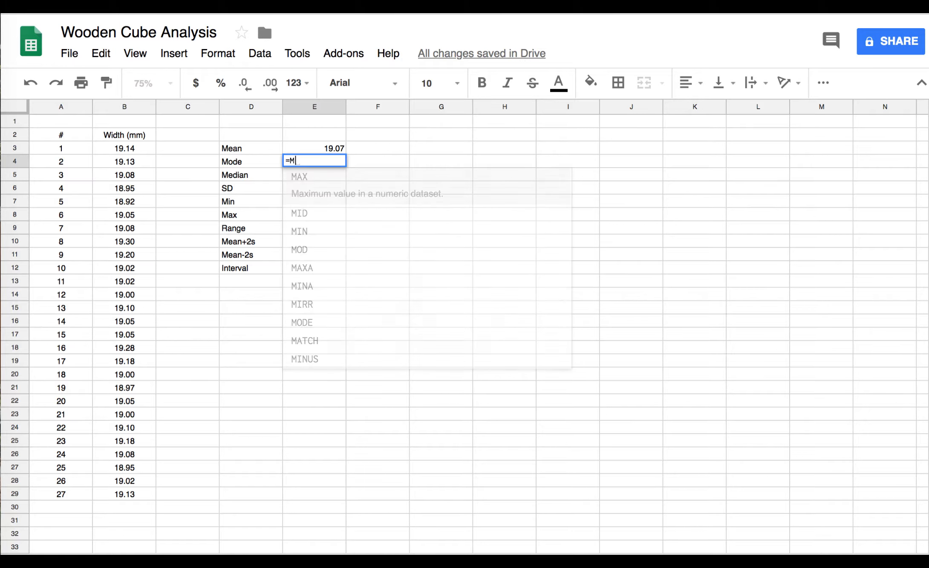
type("O")
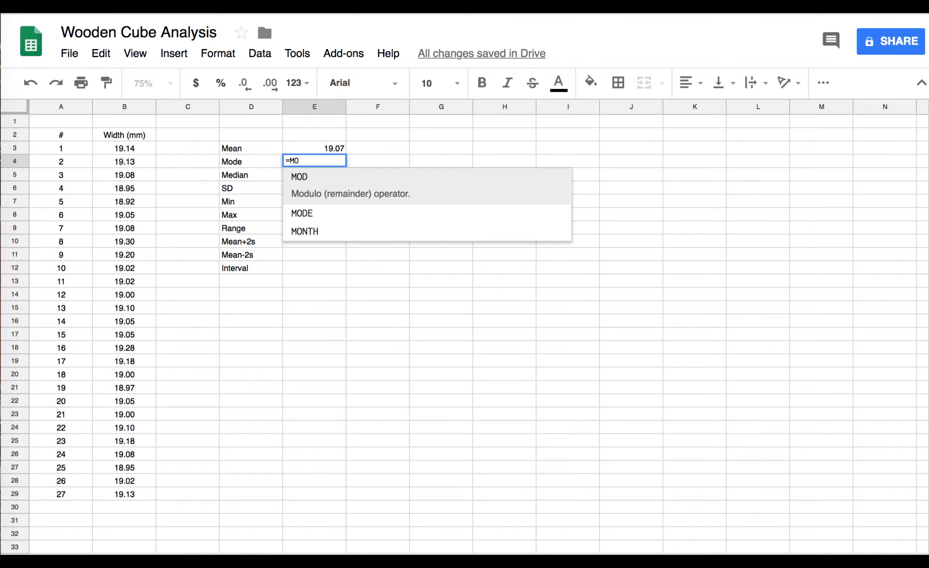
left_click(303, 197)
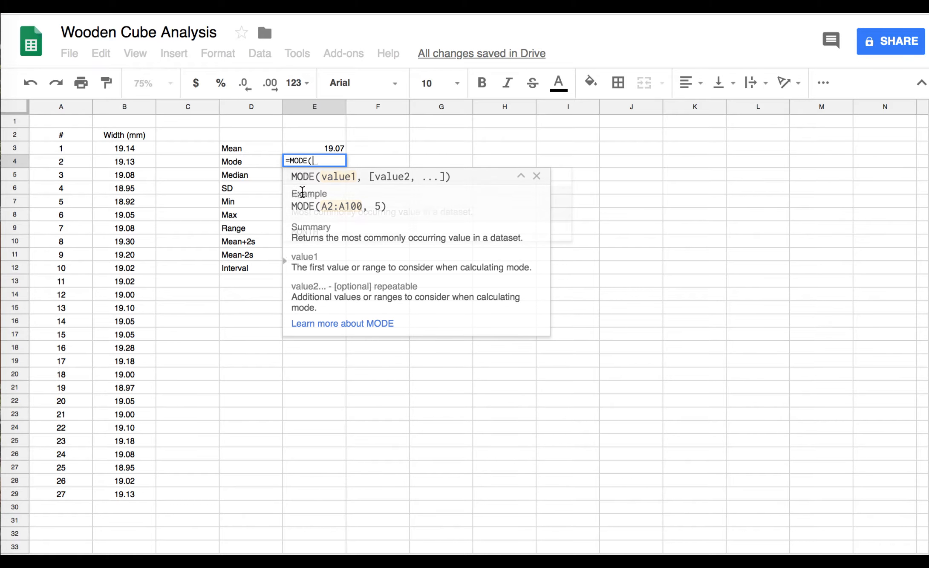
left_click_drag(130, 149, 130, 281)
left_click_drag(137, 321, 123, 490)
type(")")
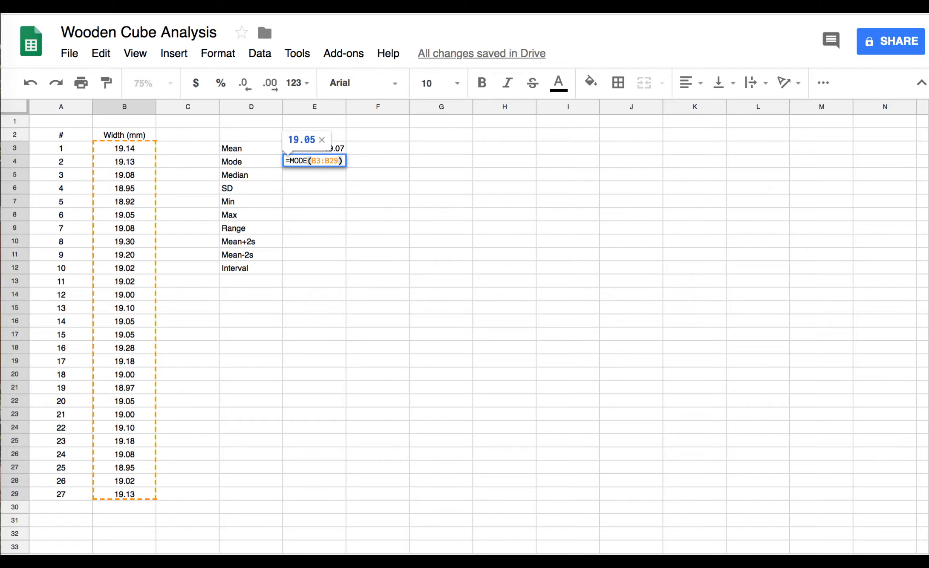
key("Return")
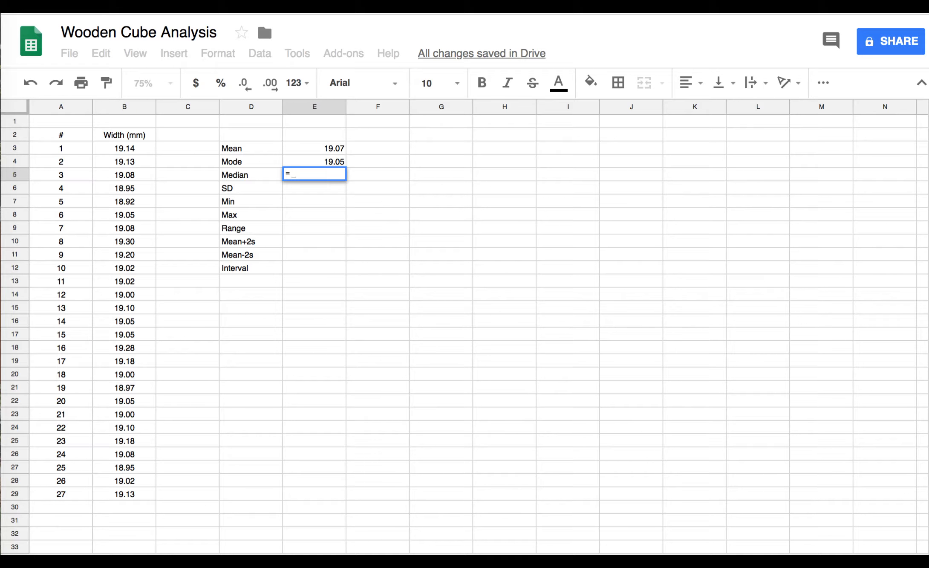
Step: Calculate the median of the widths in cell E5 with the formula =MEDIAN(B3:B29)
type("M")
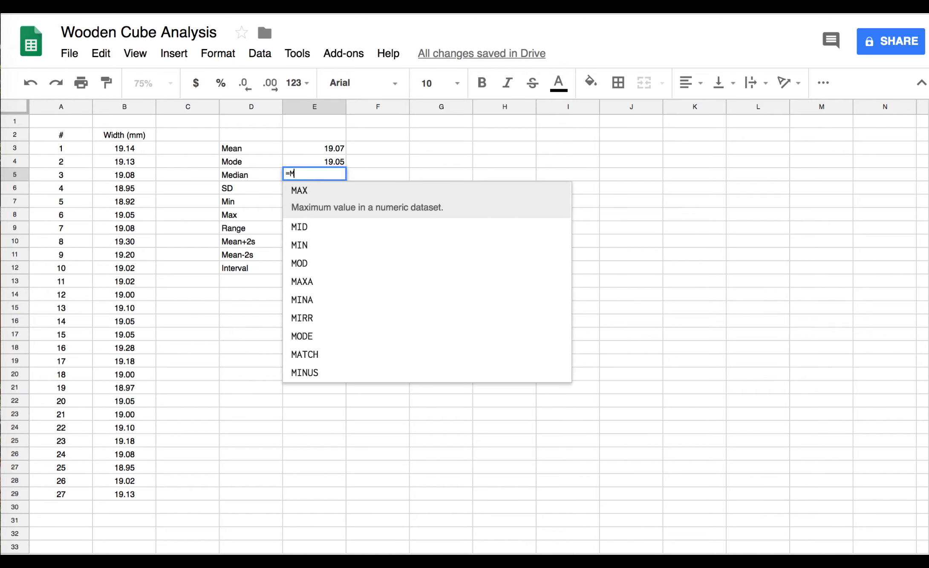
type("ED")
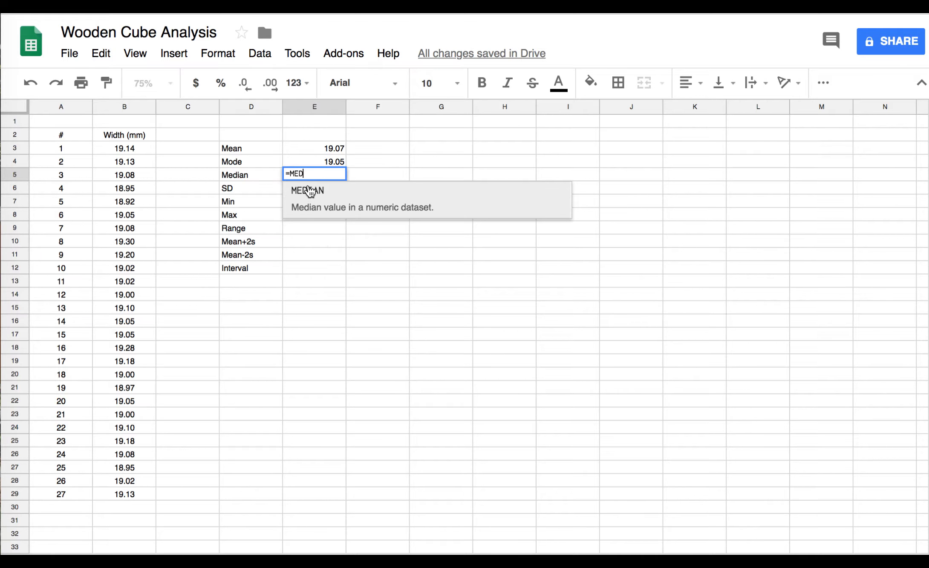
left_click(310, 191)
left_click_drag(128, 149, 127, 492)
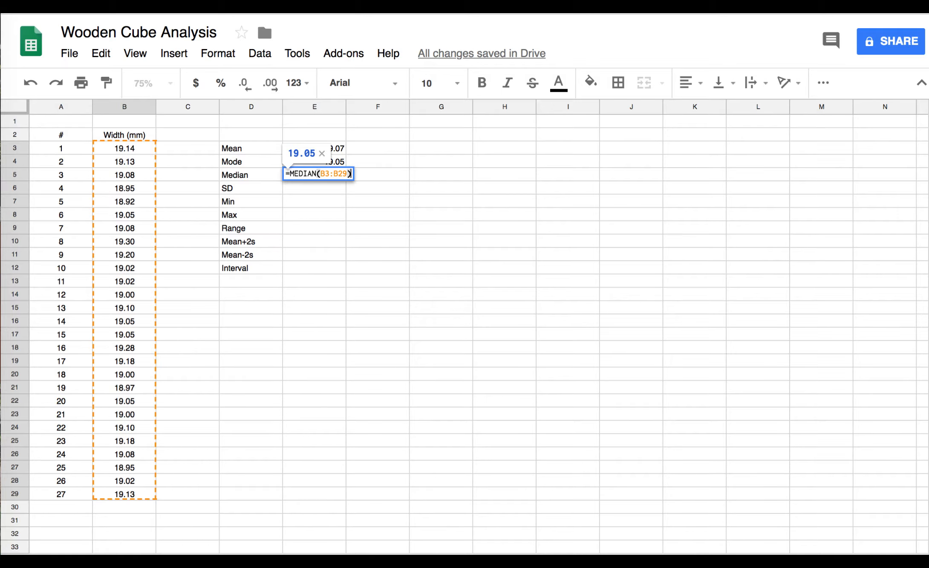
key("Return")
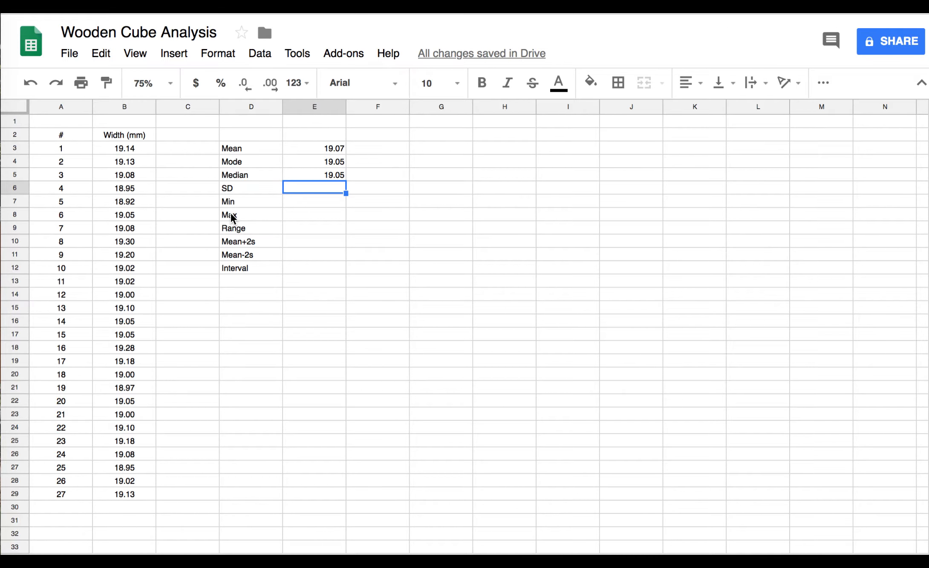
Step: Calculate the sample standard deviation of the widths B3:B29 in cell E6 with the STDEVA function
type("=")
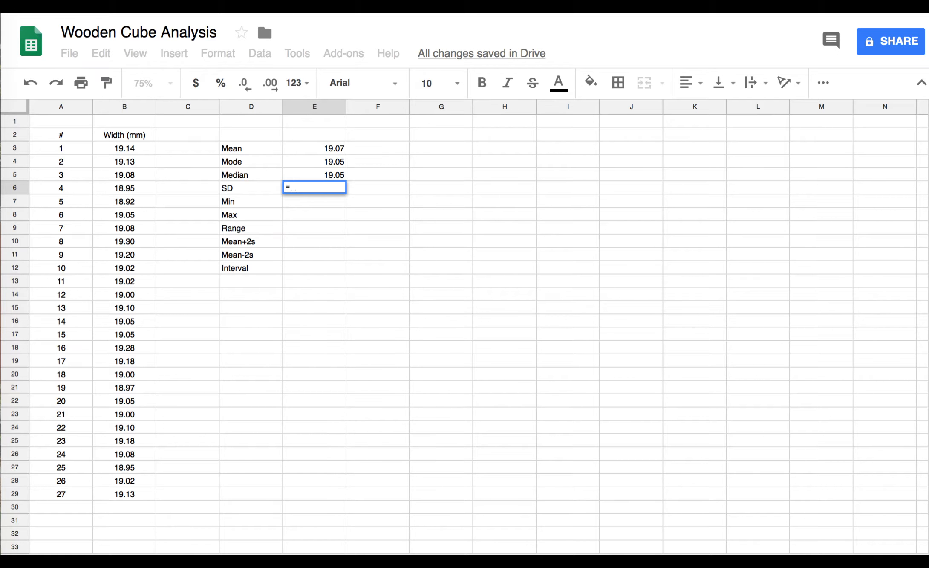
type("ST")
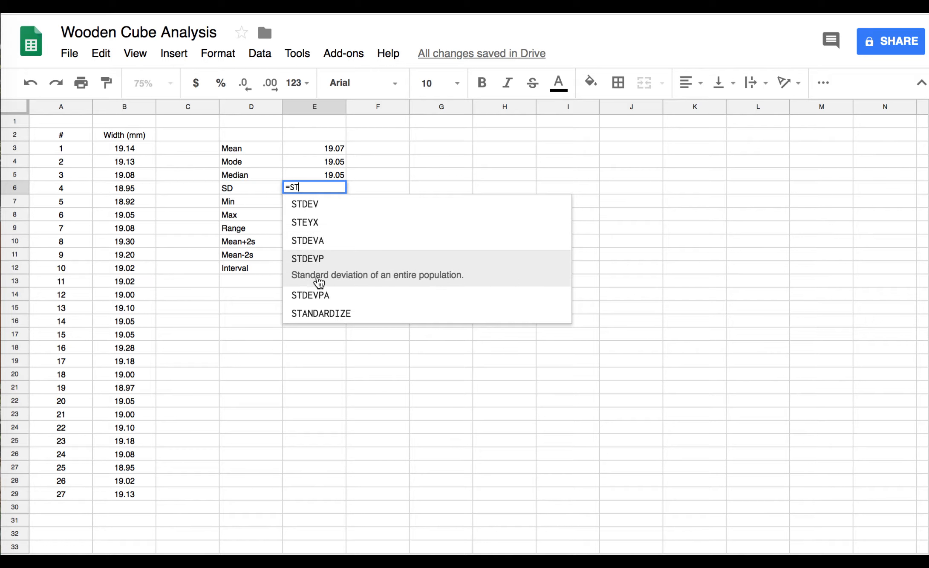
left_click(308, 241)
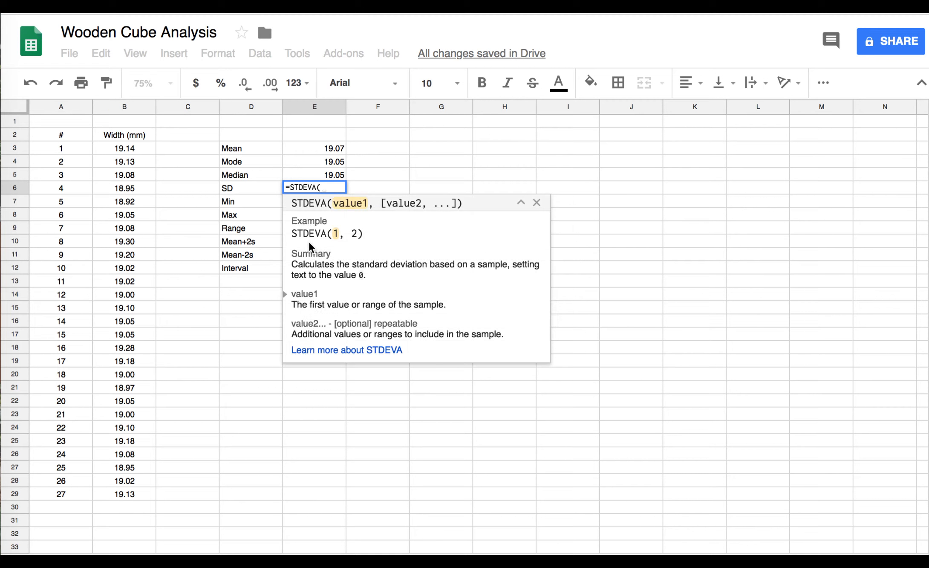
left_click(123, 147)
left_click_drag(124, 145, 117, 491)
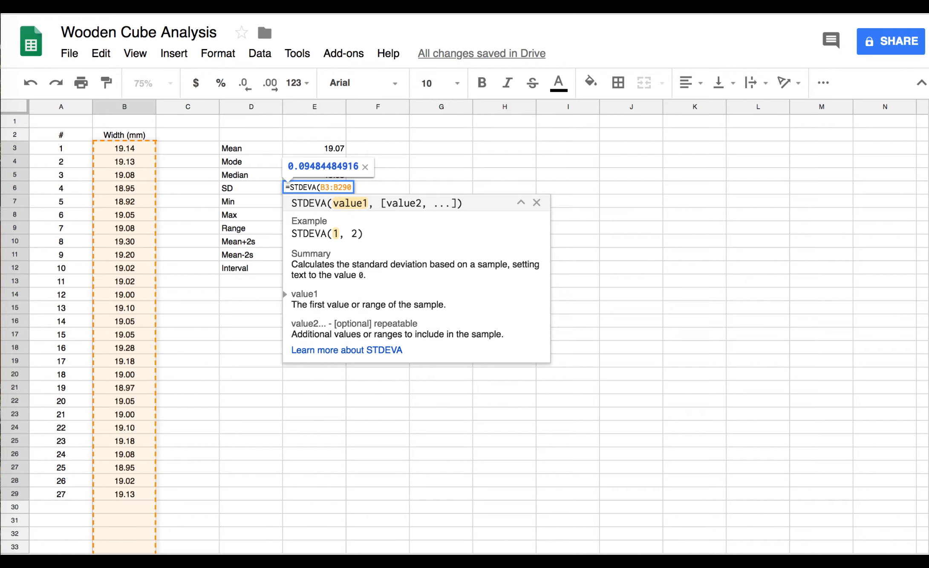
key("BackSpace")
key("Return")
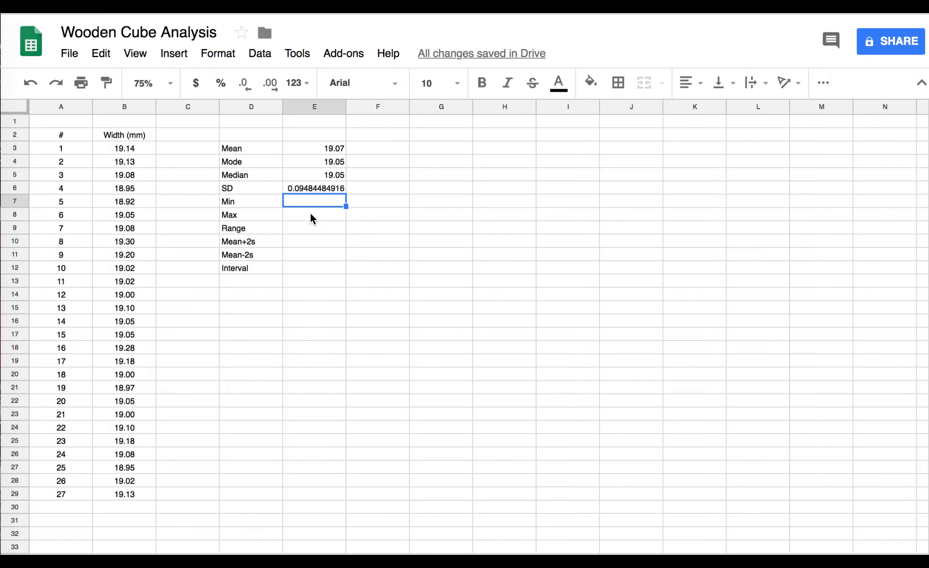
Step: Calculate the minimum width in cell E7 with the formula =MIN(B3:B29)
type("=MI")
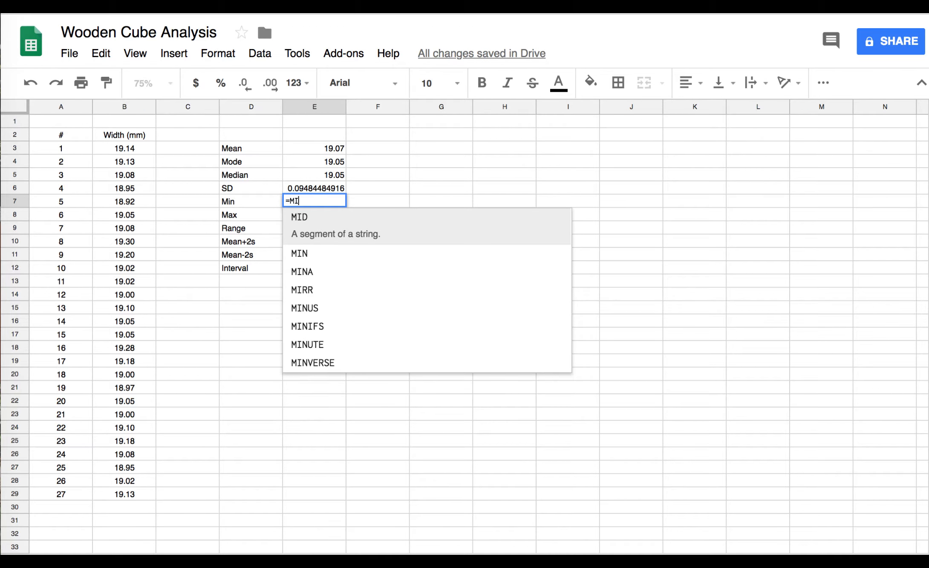
type("N")
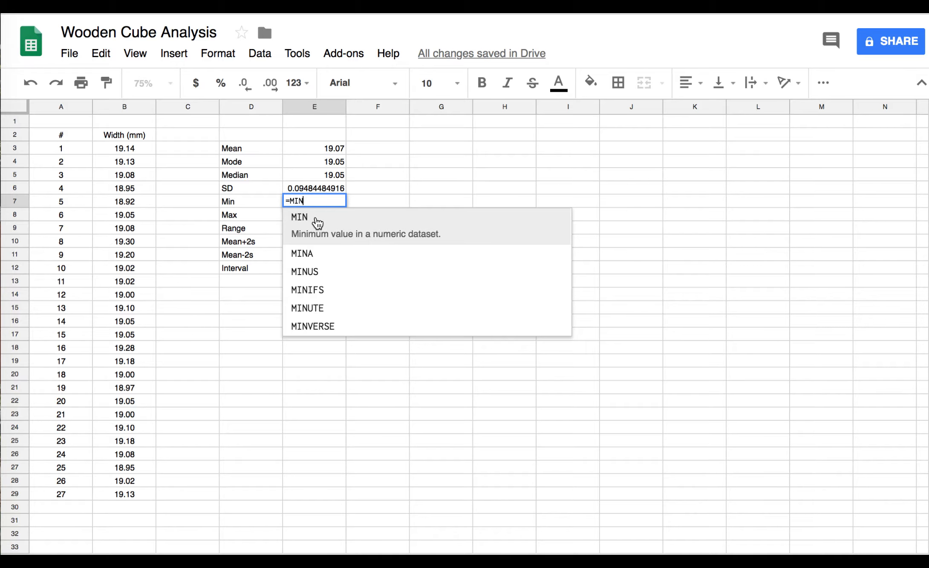
left_click(290, 222)
left_click_drag(139, 152, 134, 494)
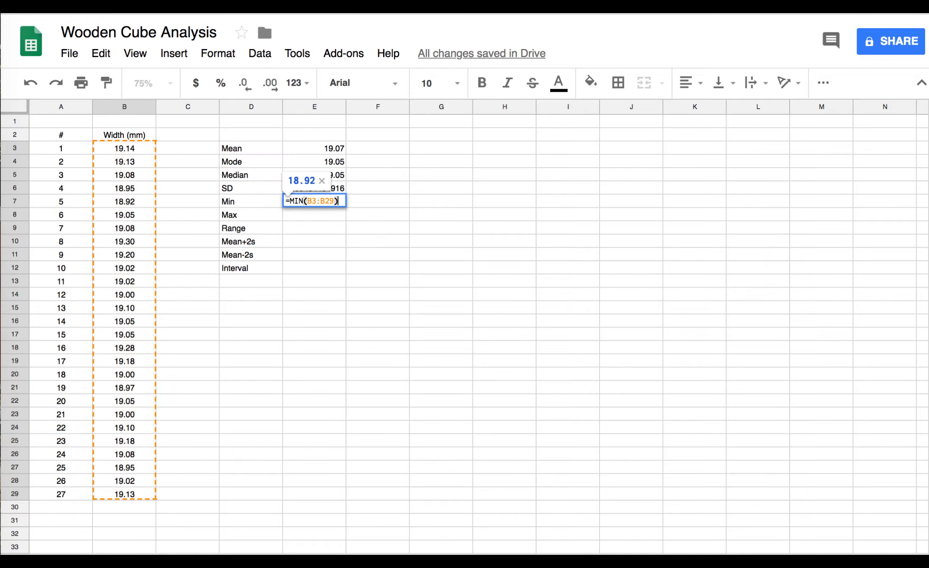
key("Return")
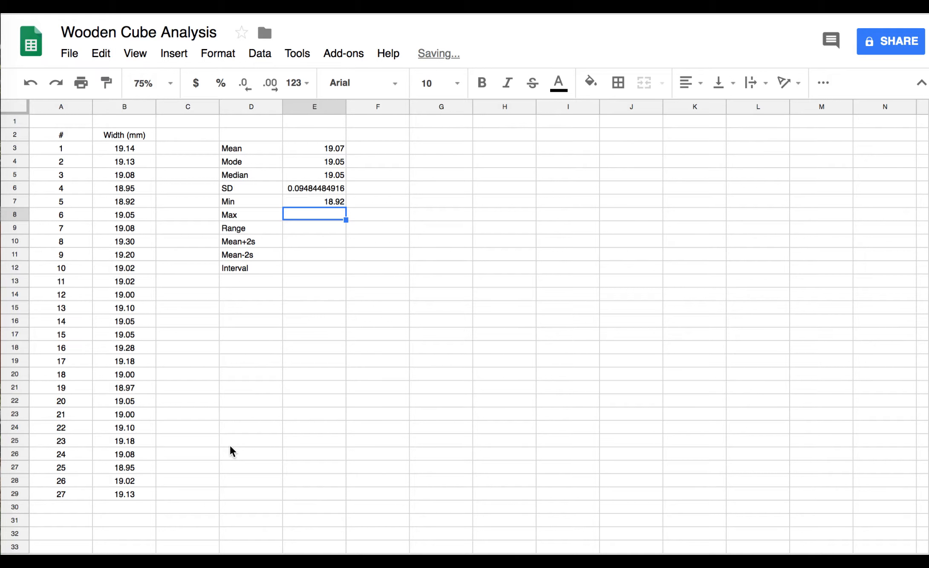
Step: Calculate the maximum width in cell E8 with the formula =MAX(B3:B29)
type("=MA")
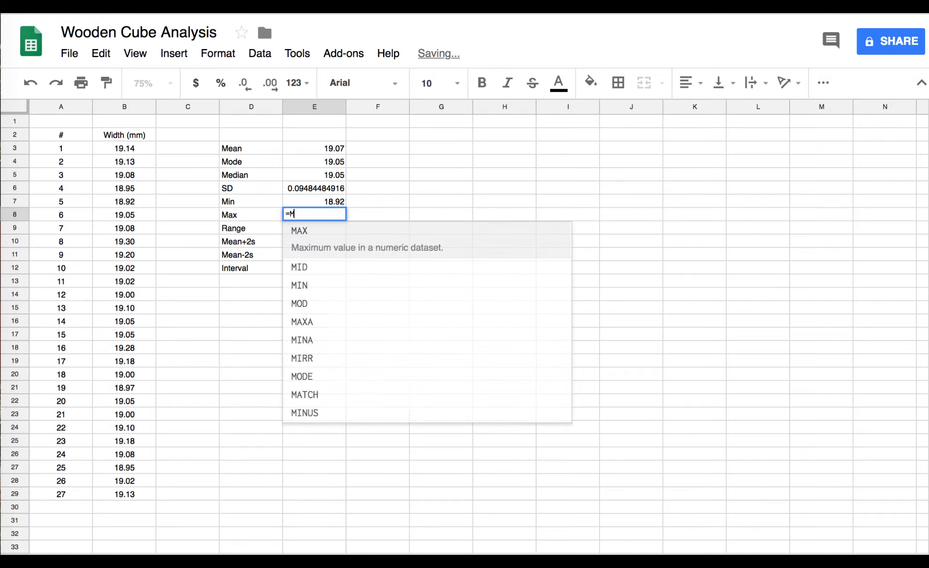
left_click(305, 231)
left_click(121, 148)
left_click_drag(121, 149, 144, 495)
type(")")
key("Return")
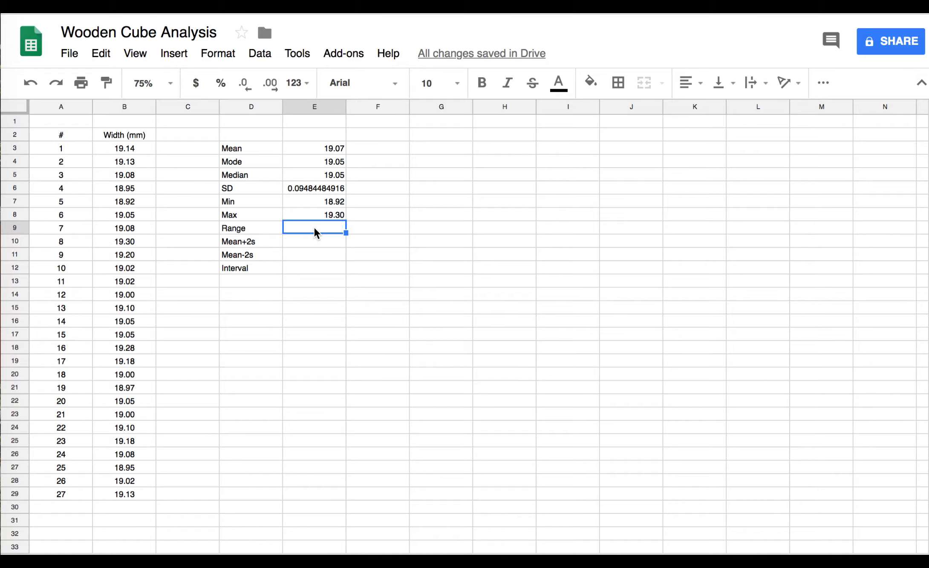
Step: Calculate the range in cell E9 by subtracting the minimum from the maximum with the formula =E8-E7
type("=")
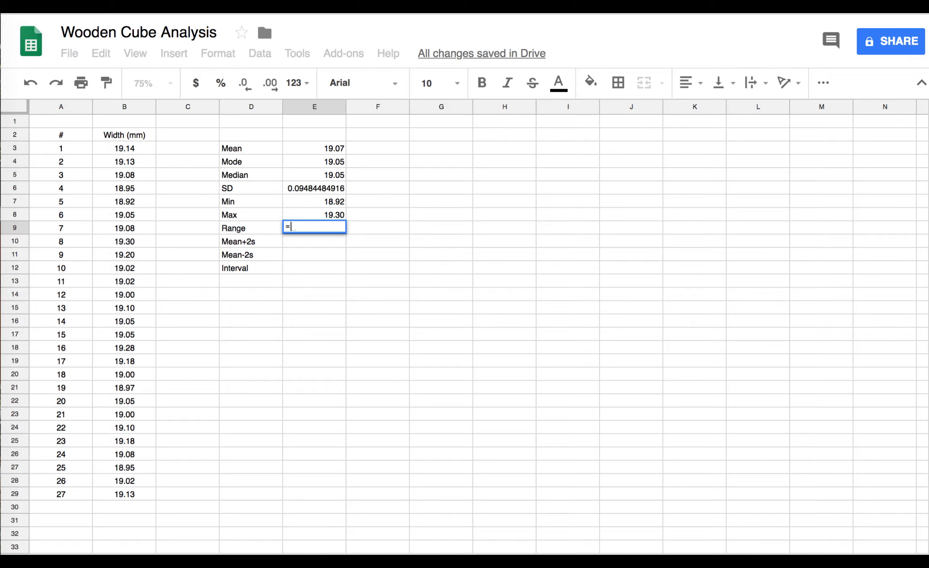
left_click(335, 214)
type("-")
left_click(334, 202)
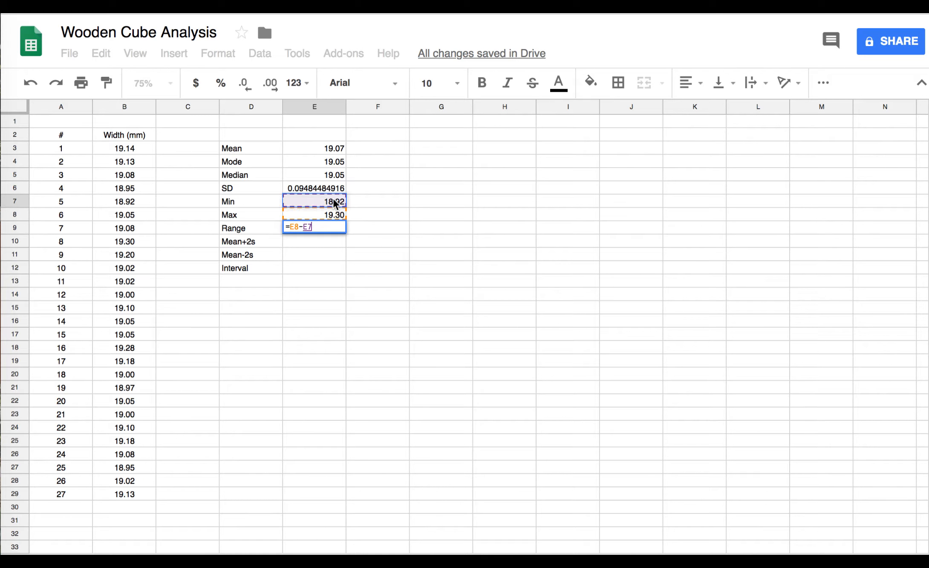
key("Return")
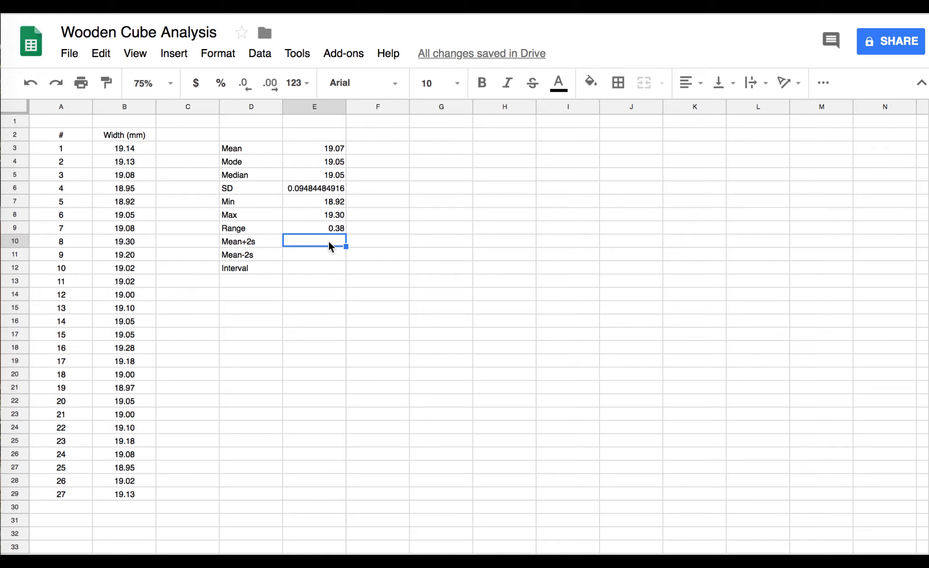
Step: Calculate the mean plus two standard deviations in cell E10 with the formula =E3+2*E6
type("=")
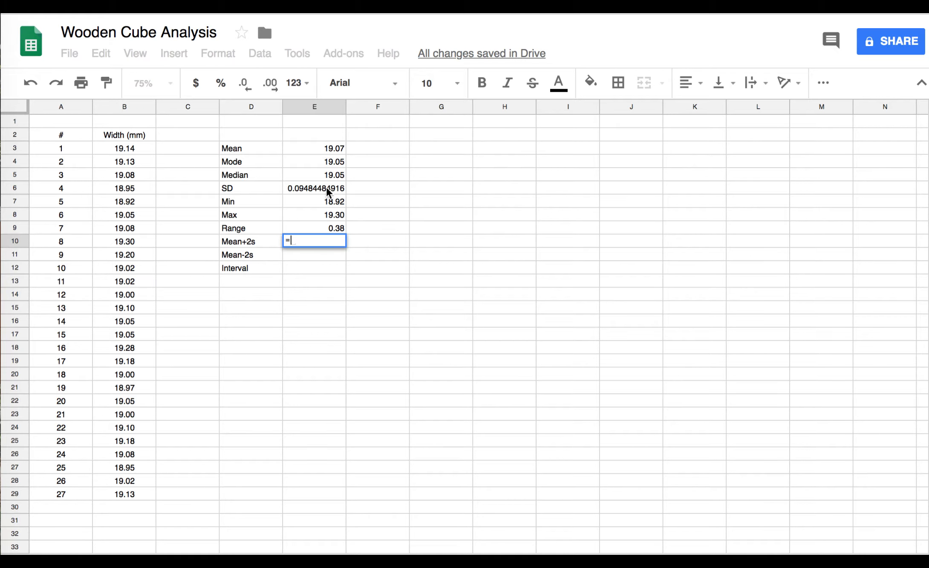
left_click(328, 149)
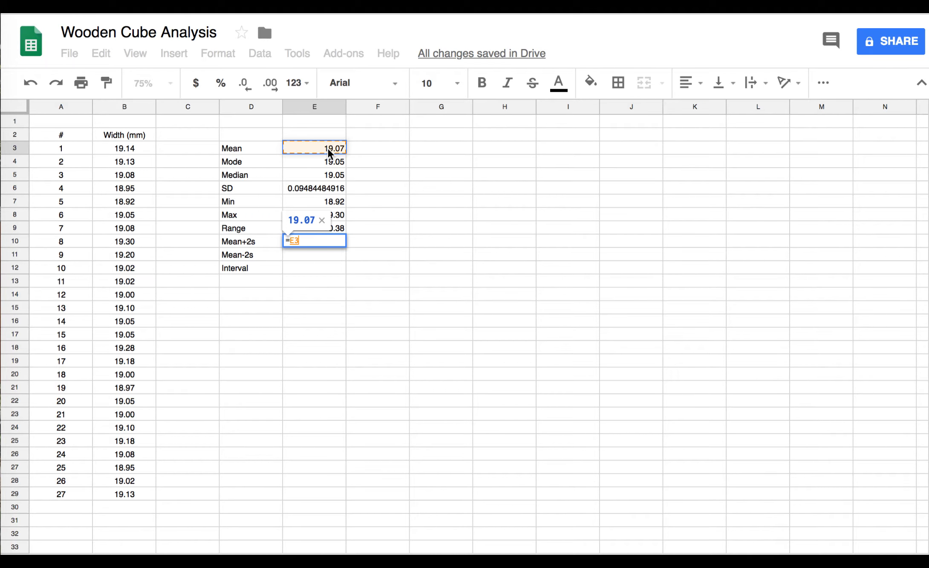
type("+")
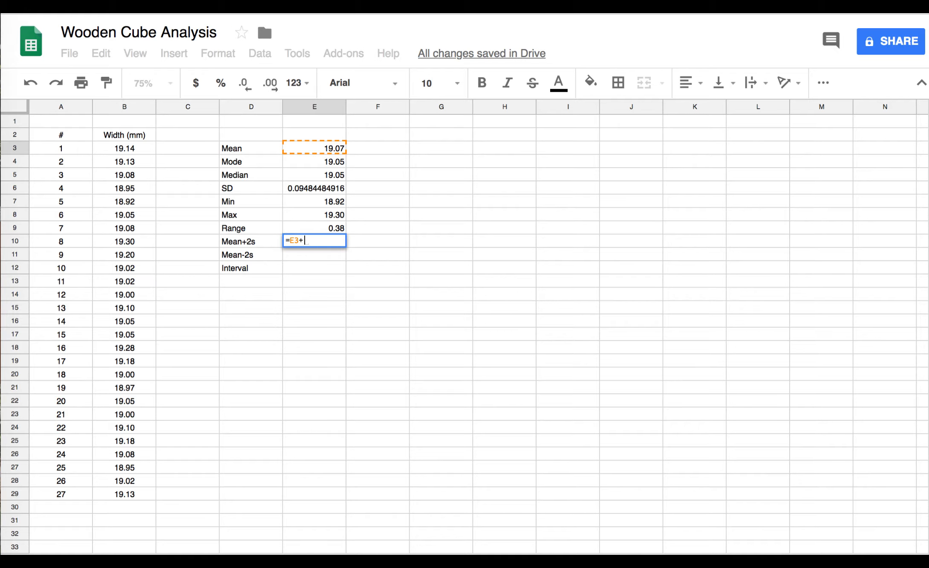
type("2")
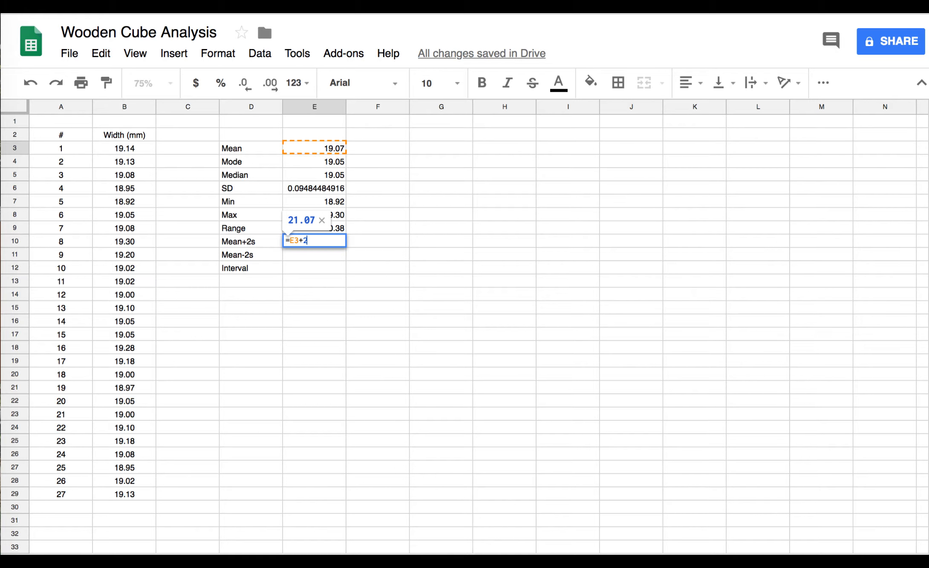
type("*")
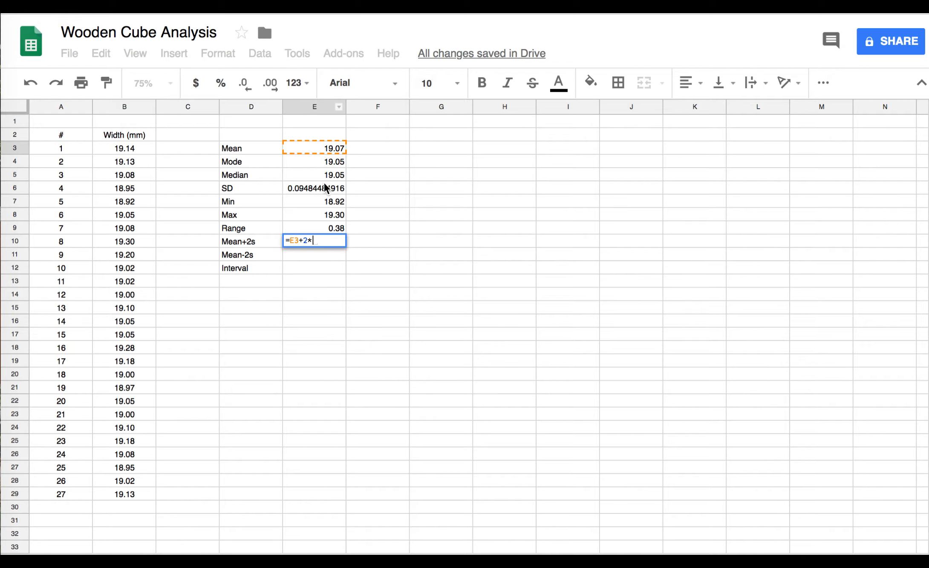
left_click(326, 190)
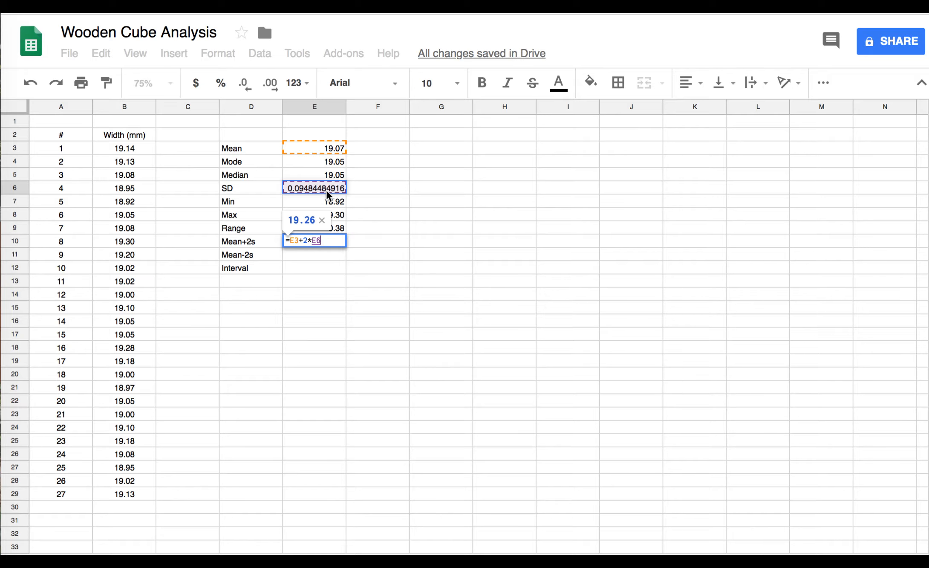
key("Return")
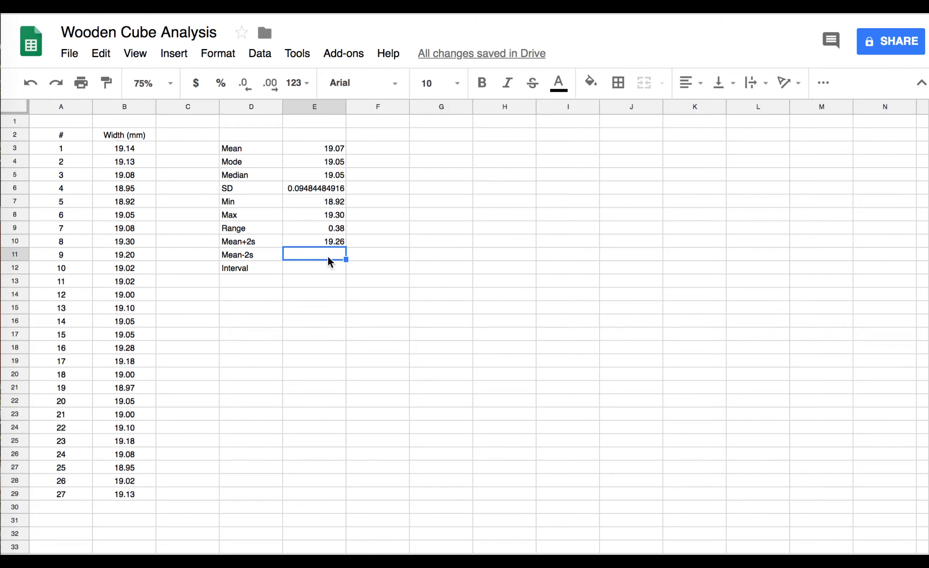
Step: Calculate the mean minus two standard deviations in cell E11 with the formula =E3-2*E6
type("=")
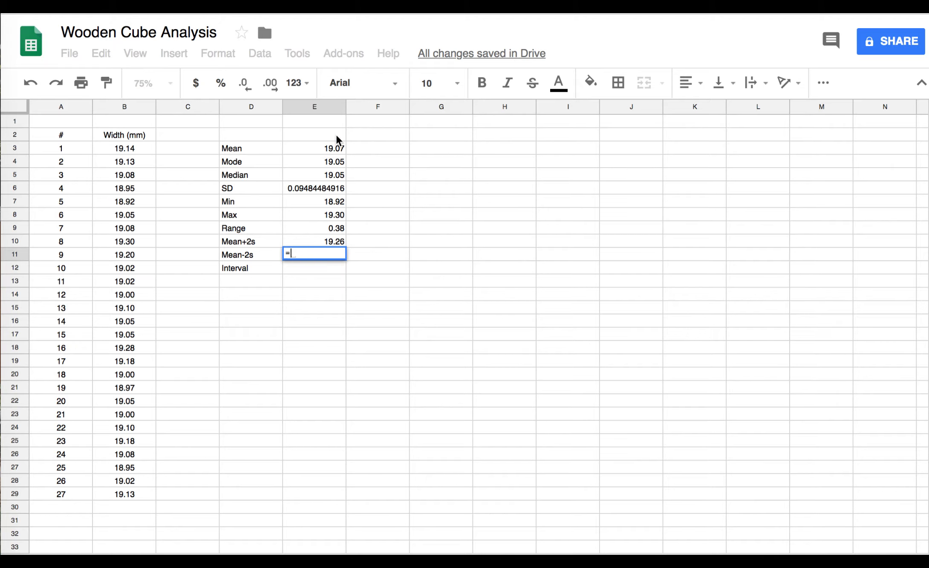
left_click(336, 147)
type("-2")
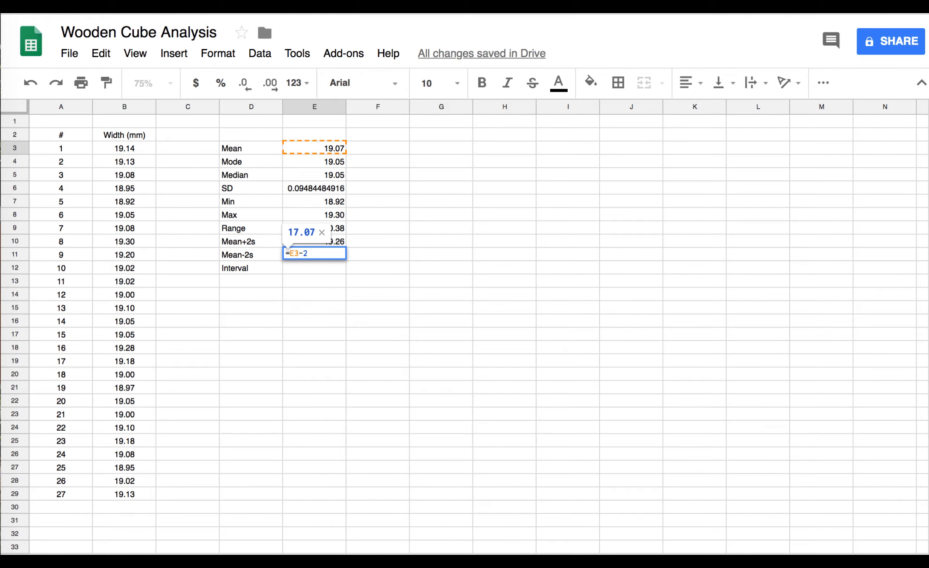
type("*")
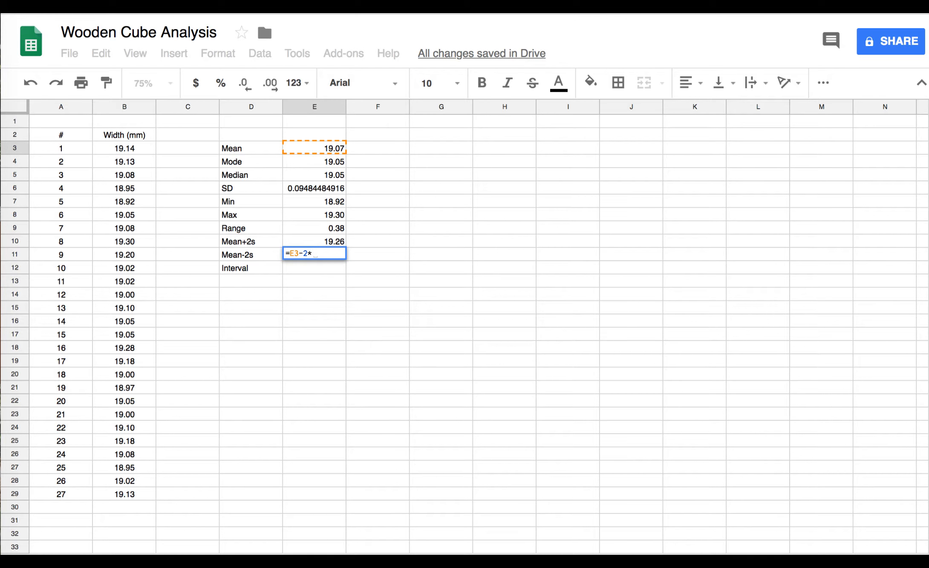
left_click(323, 192)
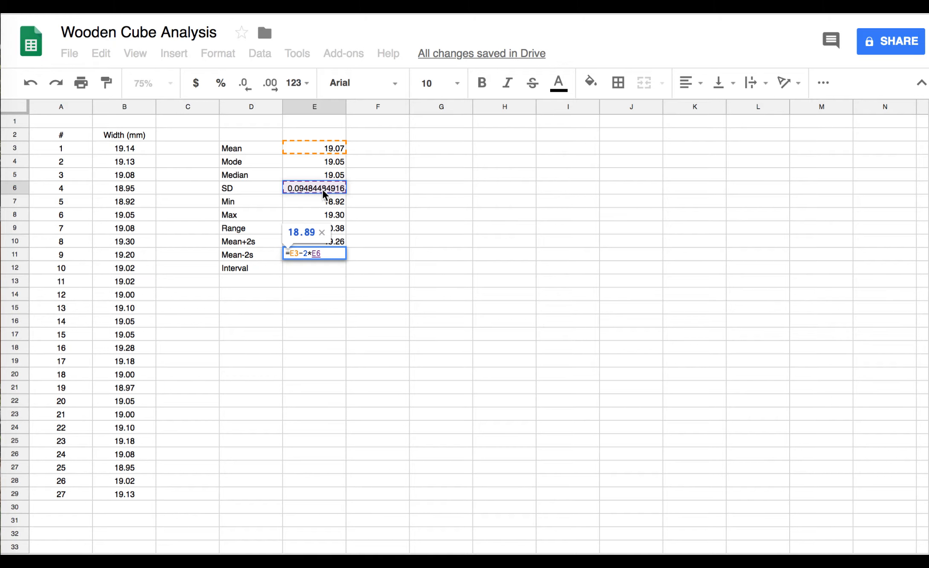
key("Return")
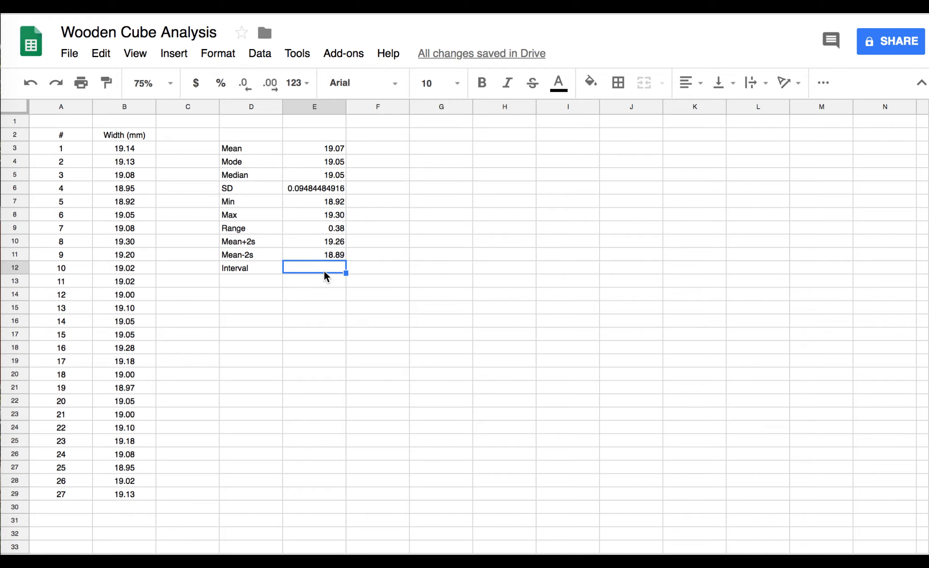
Step: Calculate the interval in cell E12 by dividing the range by 10 with the formula =E9/10
type("=")
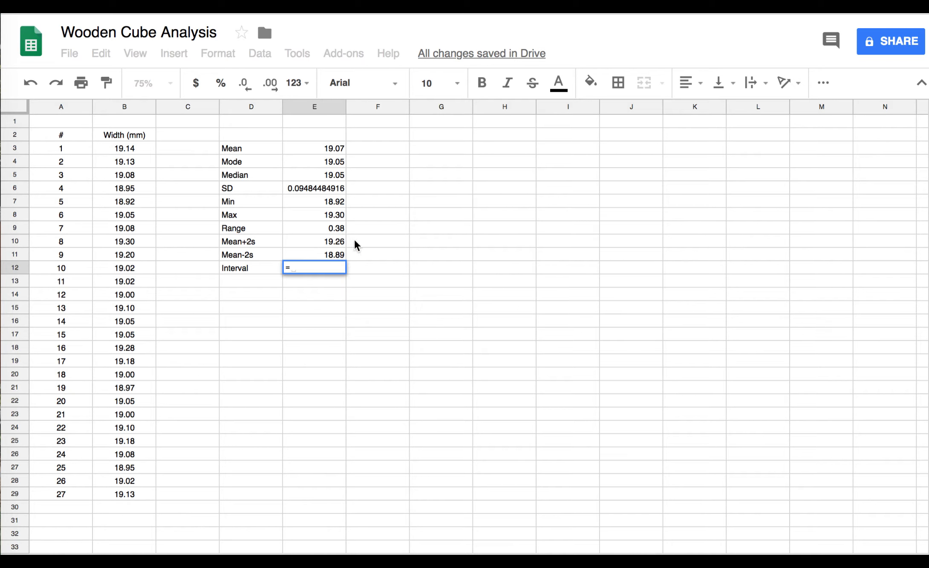
left_click(335, 227)
type("/1")
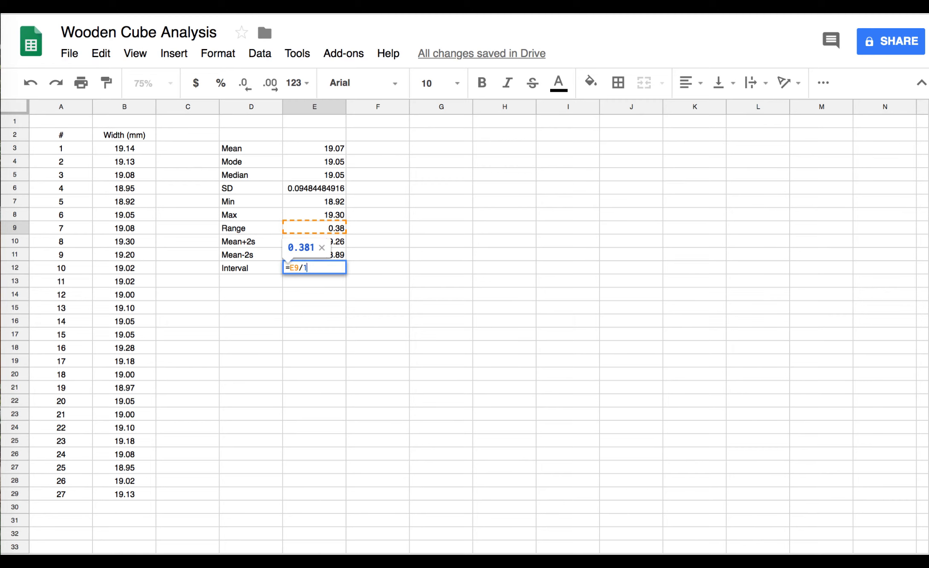
type("0")
key("Return")
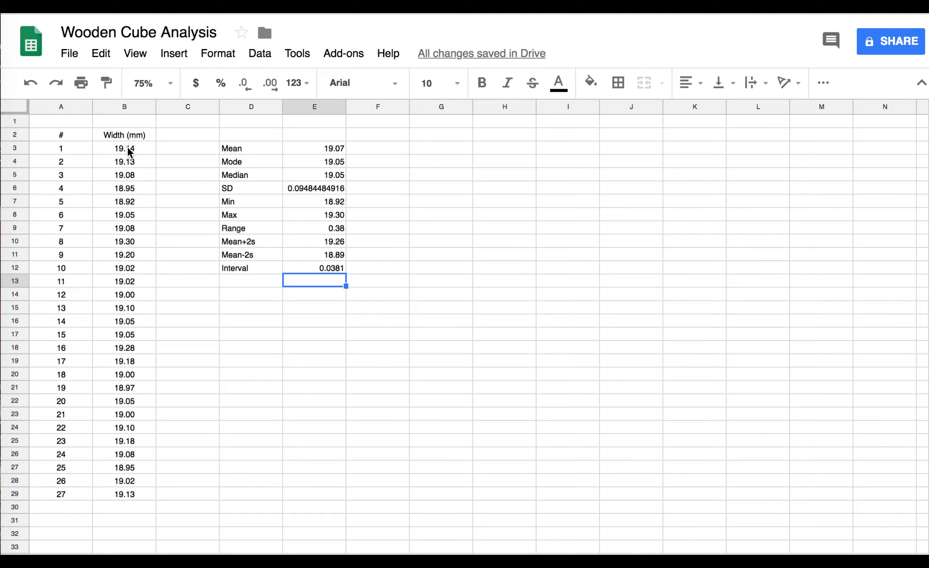
Step: Create a conditional formatting rule on the widths in B3:B29 for values not between 18.89 and 19.26
left_click_drag(127, 147, 140, 494)
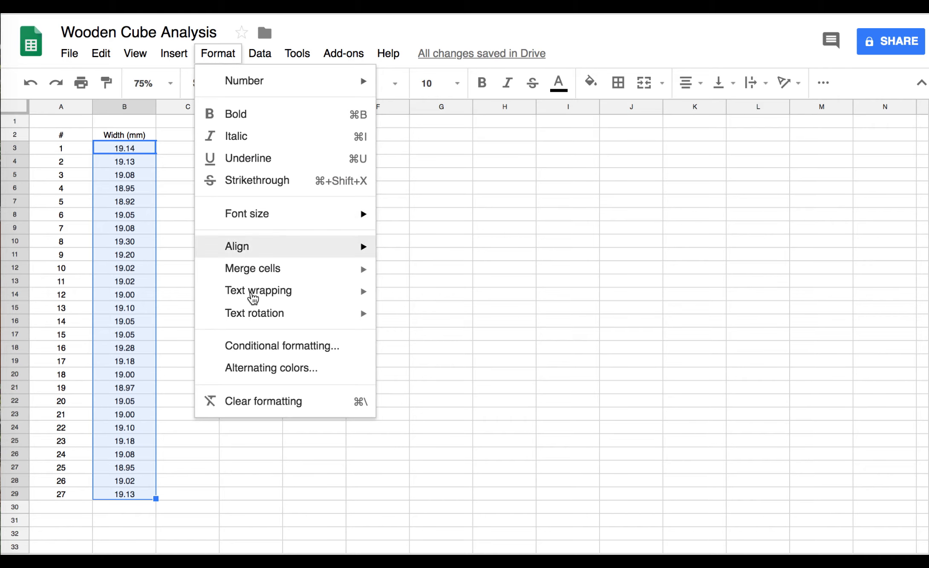
left_click(261, 347)
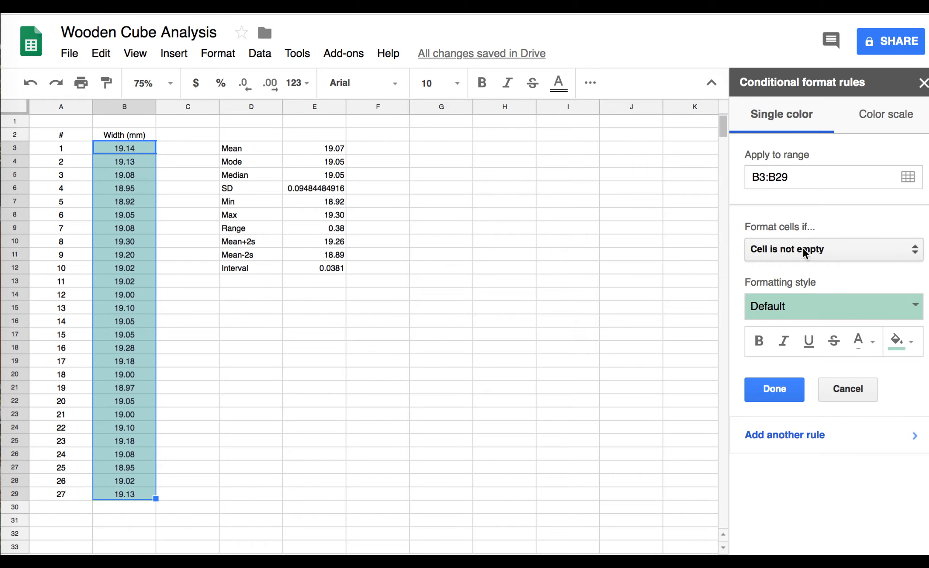
left_click(911, 252)
scroll(821, 408, "down", 2)
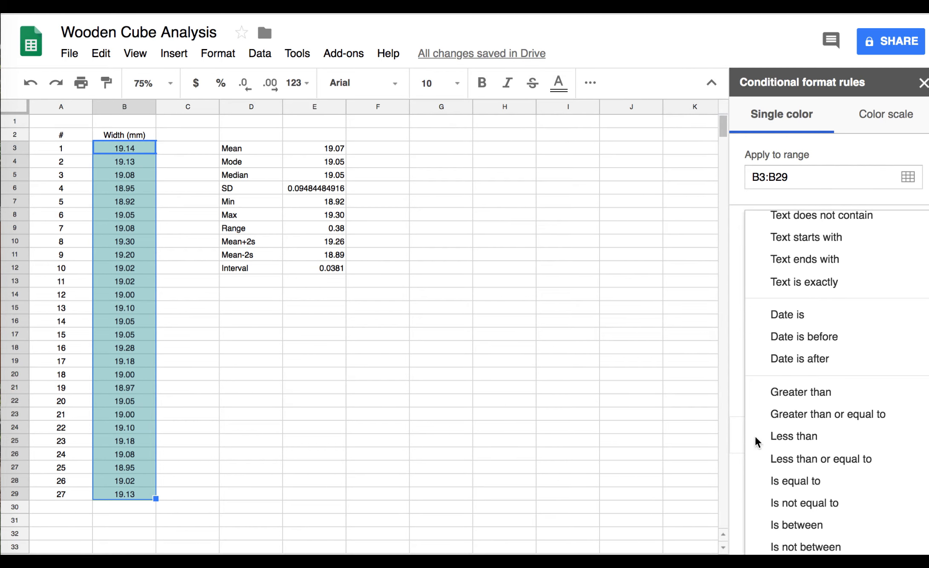
left_click(817, 547)
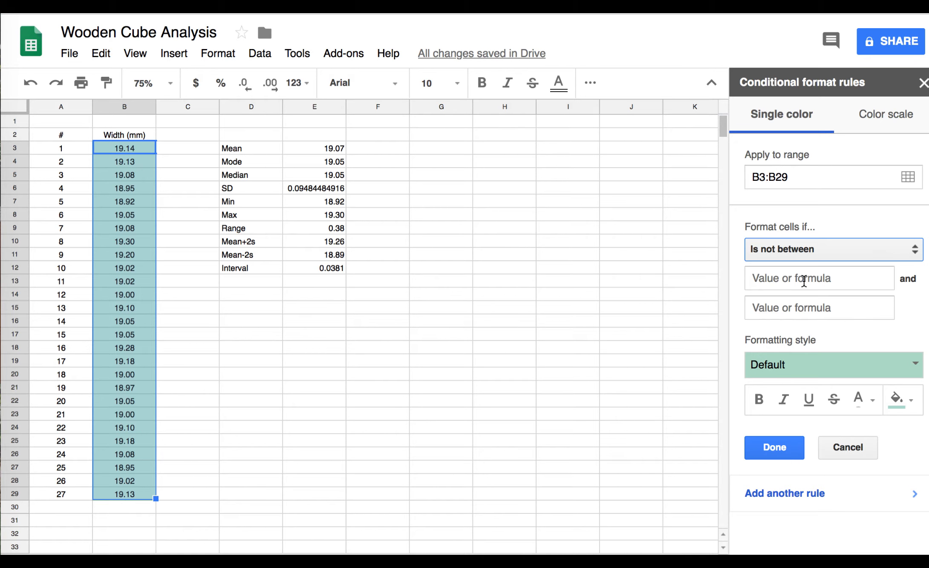
left_click(818, 279)
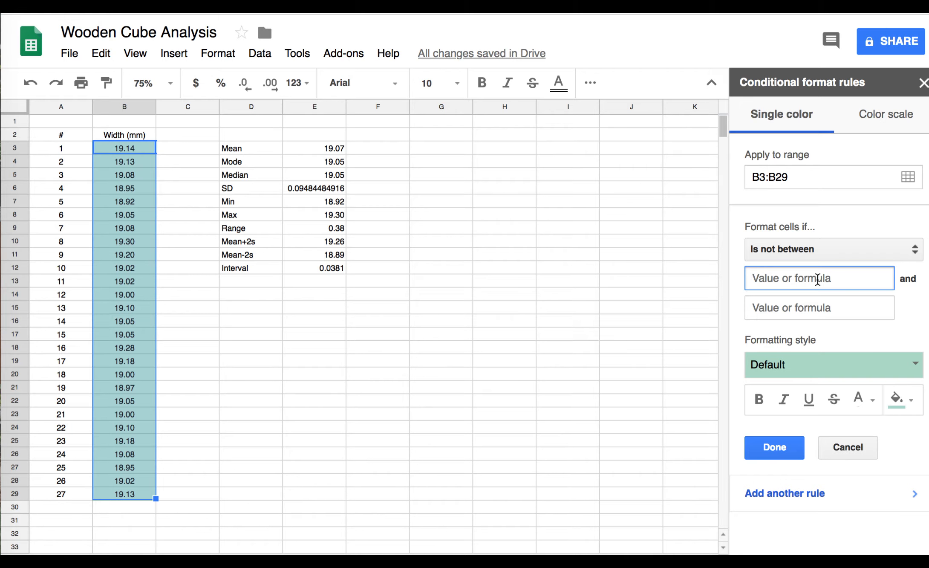
type("18.")
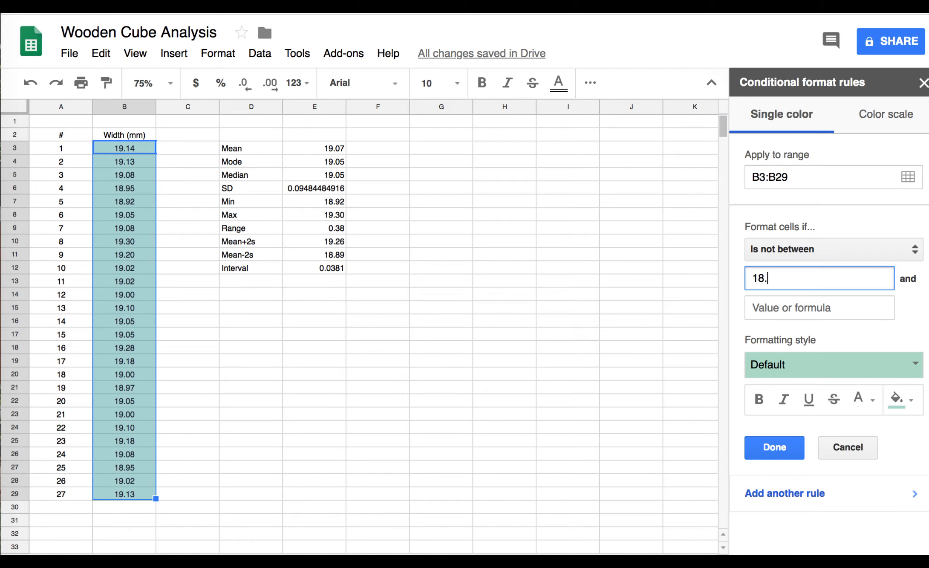
type("89")
left_click(788, 308)
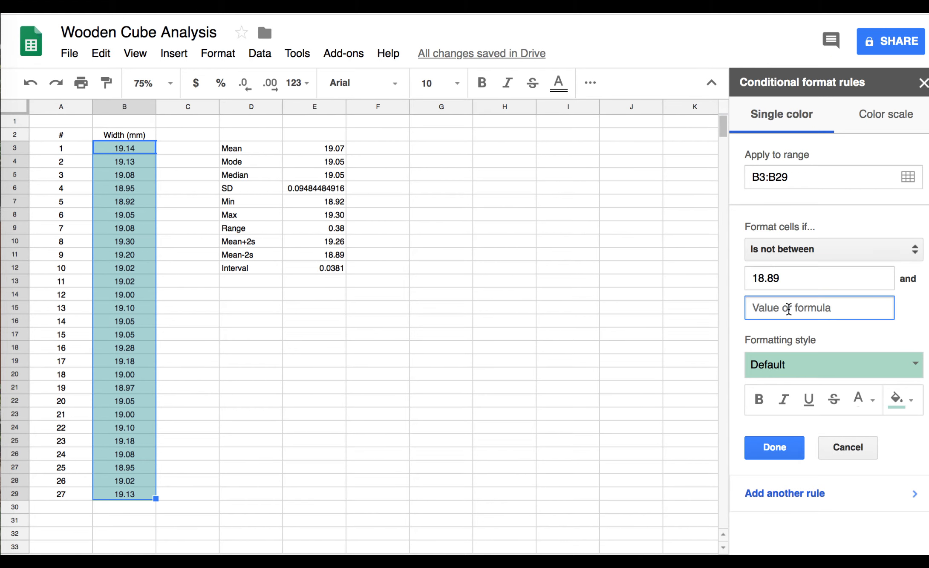
type("19.26")
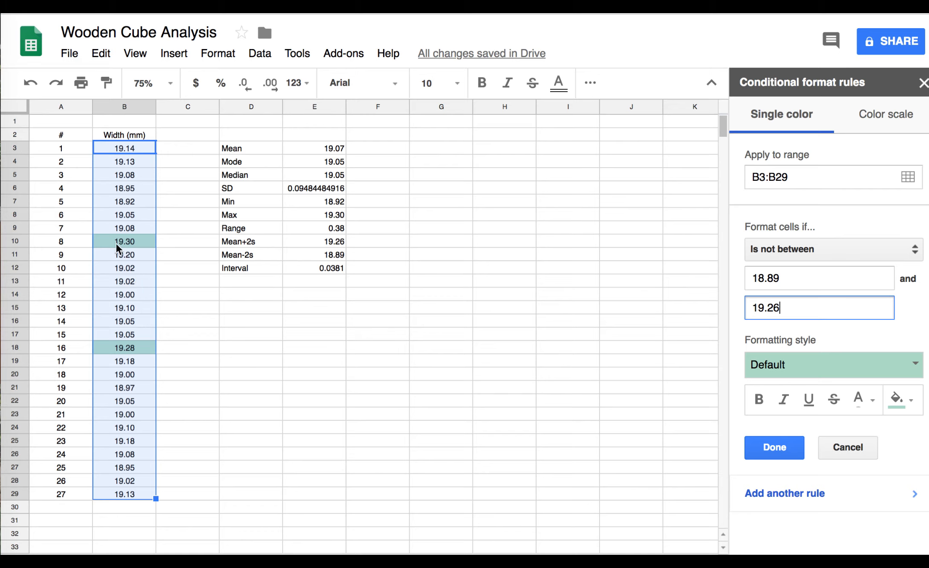
Step: Give the conditional formatting rule a yellow fill and bold text, and save the rule
left_click(913, 405)
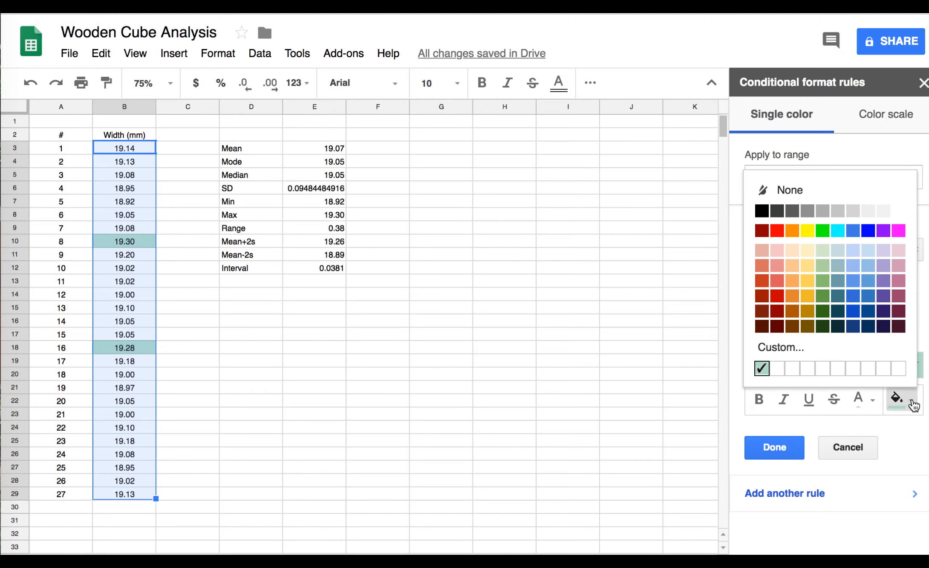
left_click(803, 230)
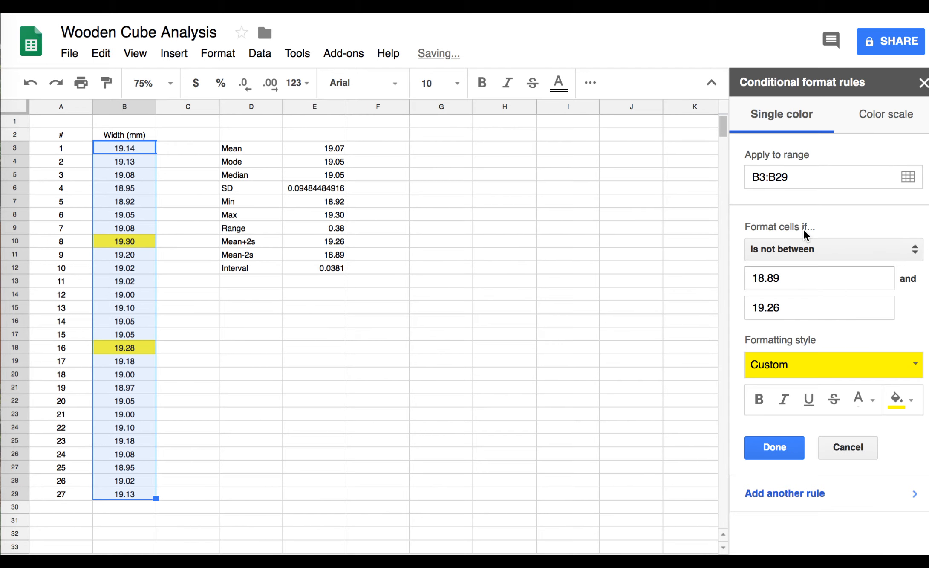
left_click(759, 400)
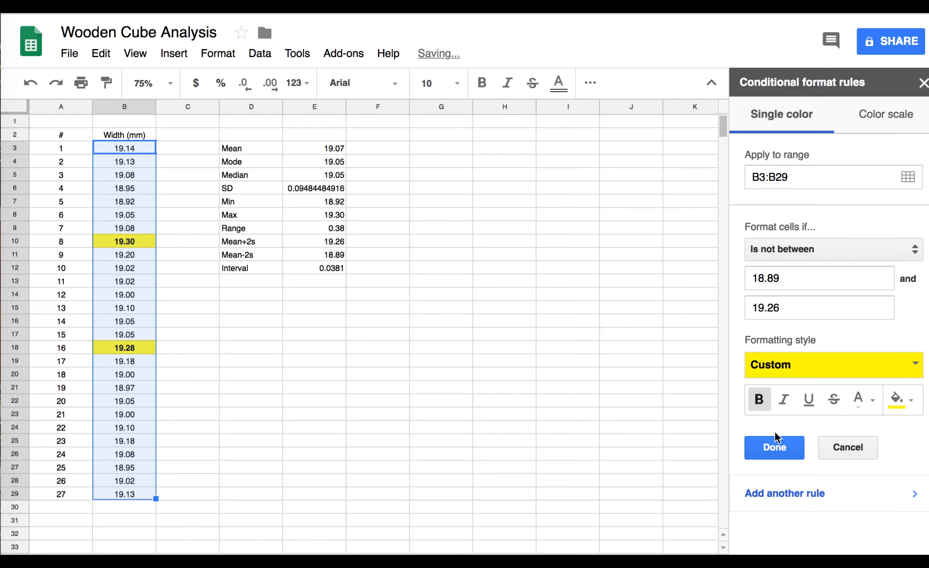
left_click(783, 450)
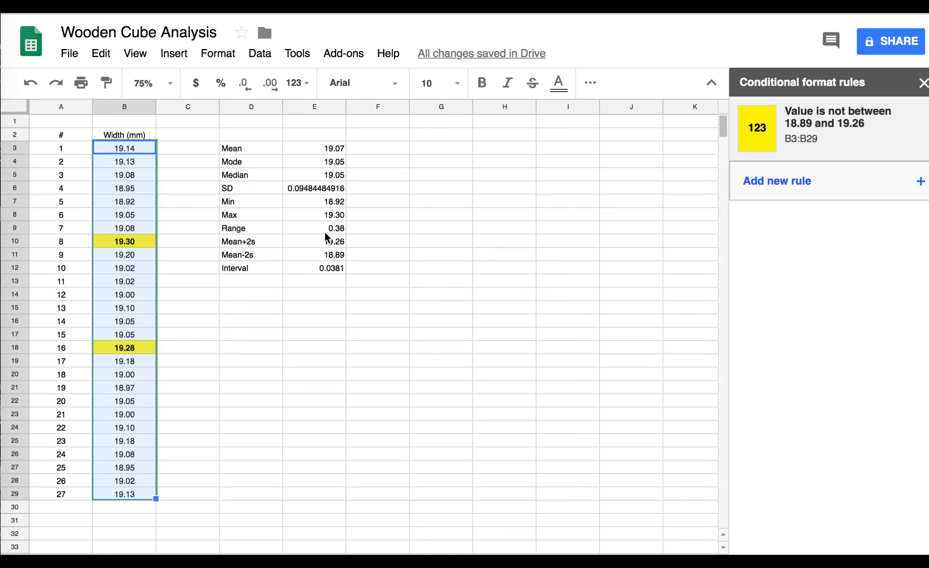
Step: Insert a chart based on the width values in B3:B29
left_click(212, 298)
left_click(123, 148)
left_click_drag(121, 159, 147, 492)
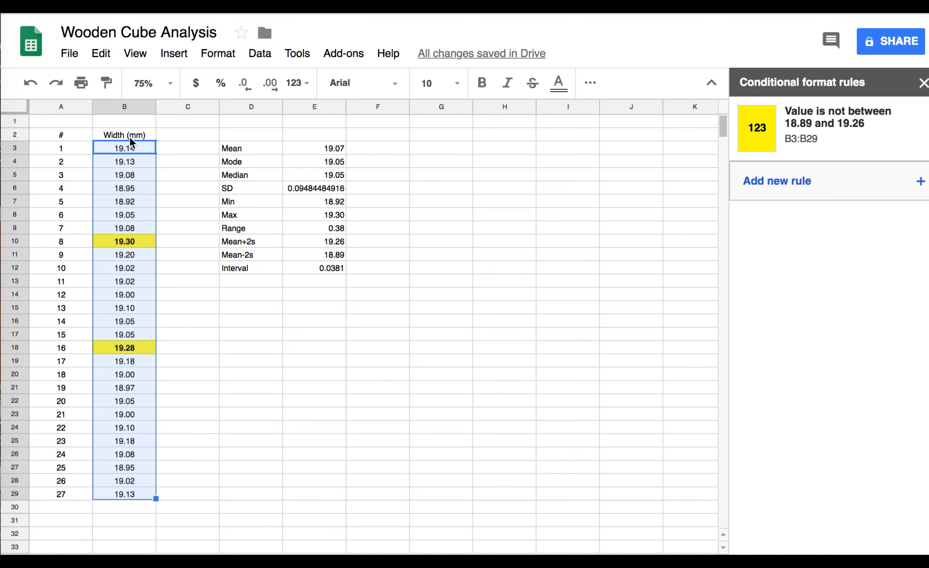
left_click(175, 55)
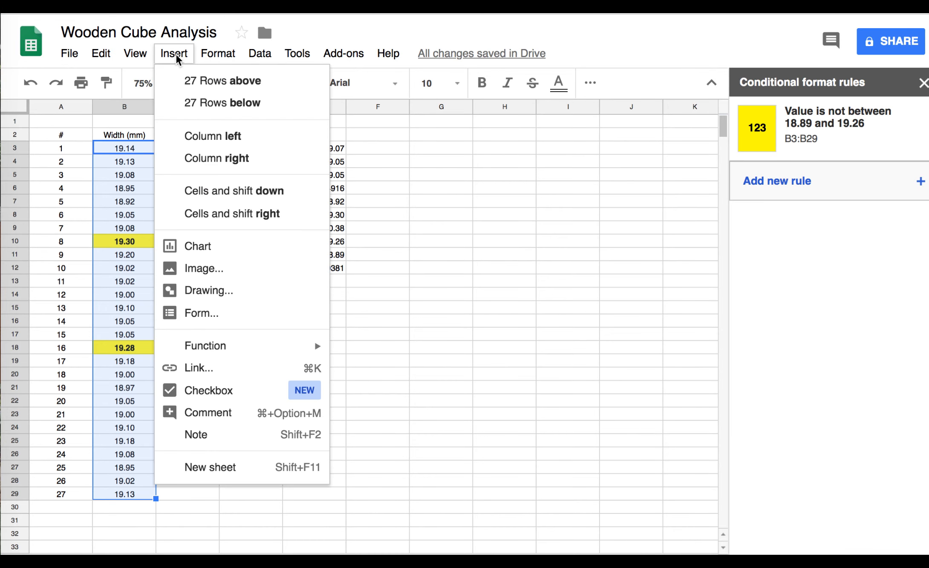
left_click(207, 246)
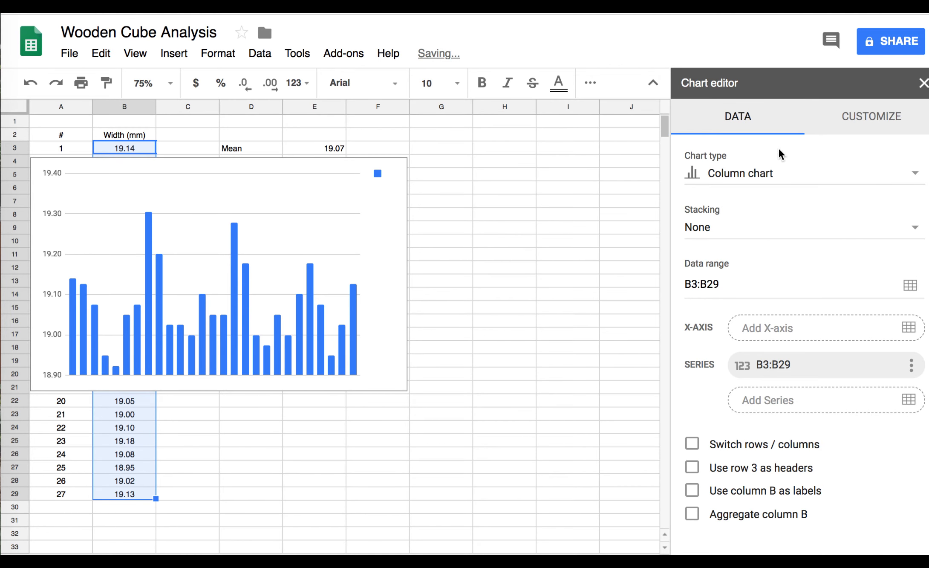
Step: Change the chart of the cube widths to a histogram
left_click(742, 177)
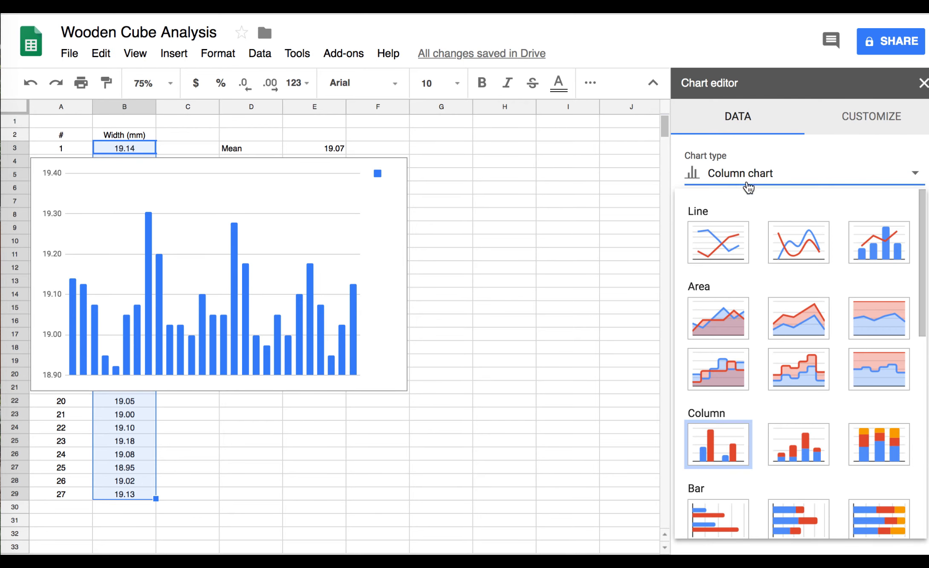
scroll(845, 294, "down", 5)
scroll(845, 294, "down", 5)
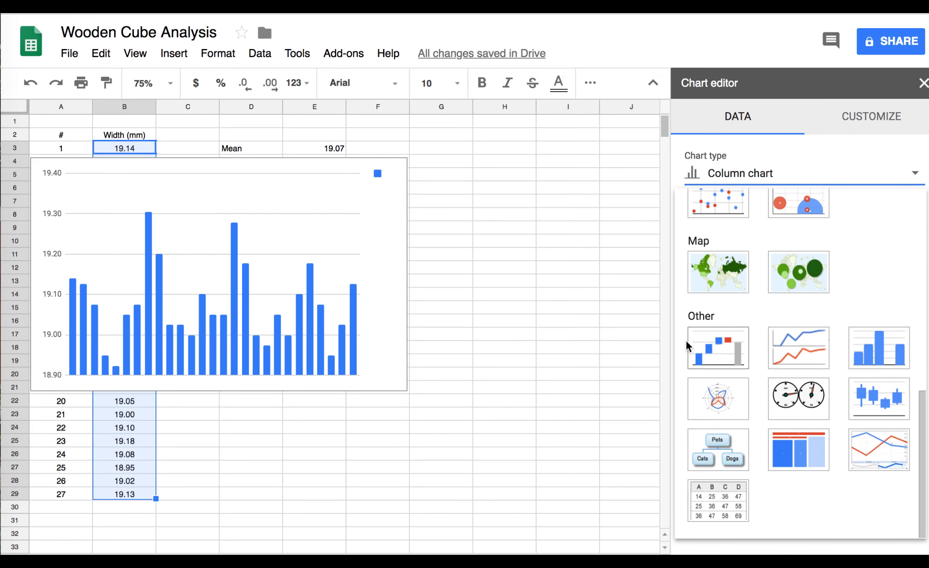
left_click(874, 355)
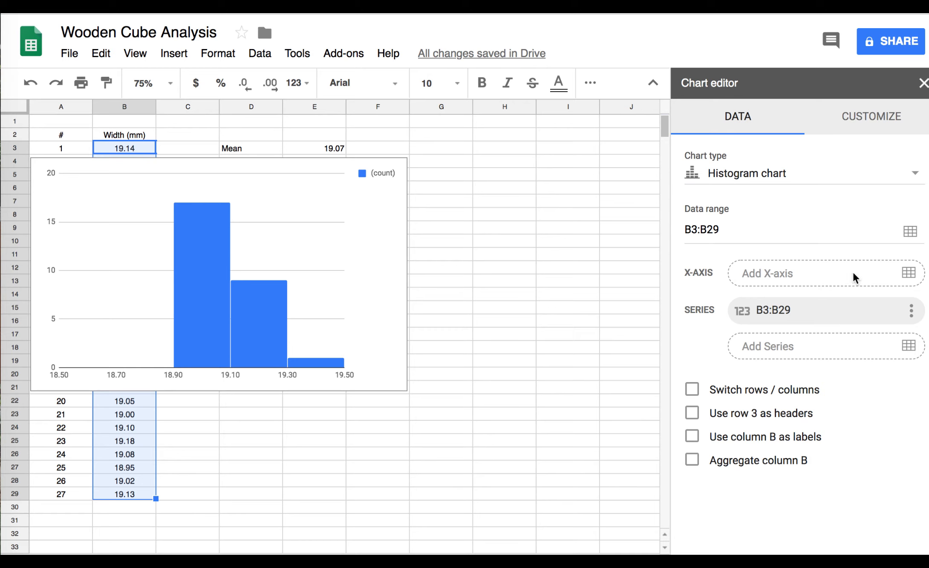
left_click(869, 124)
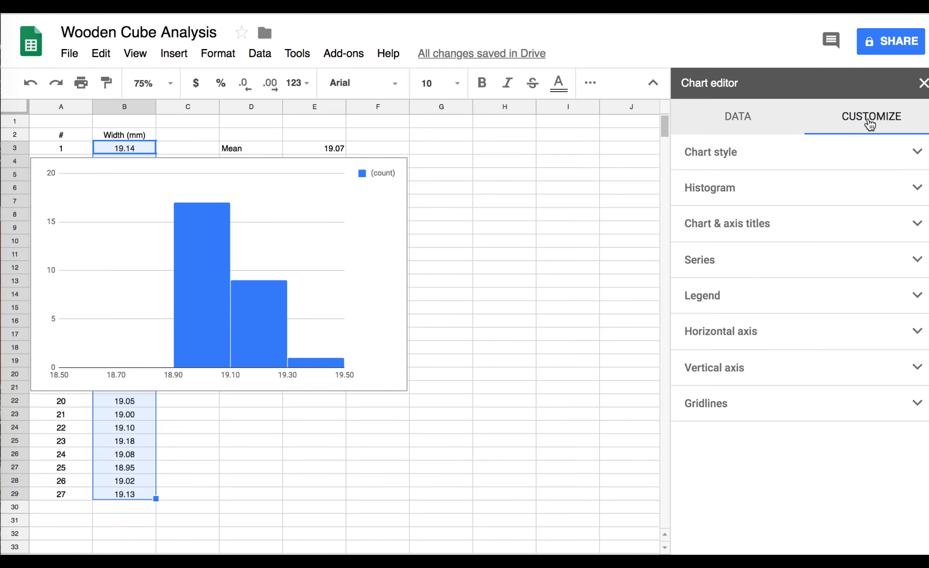
left_click(726, 194)
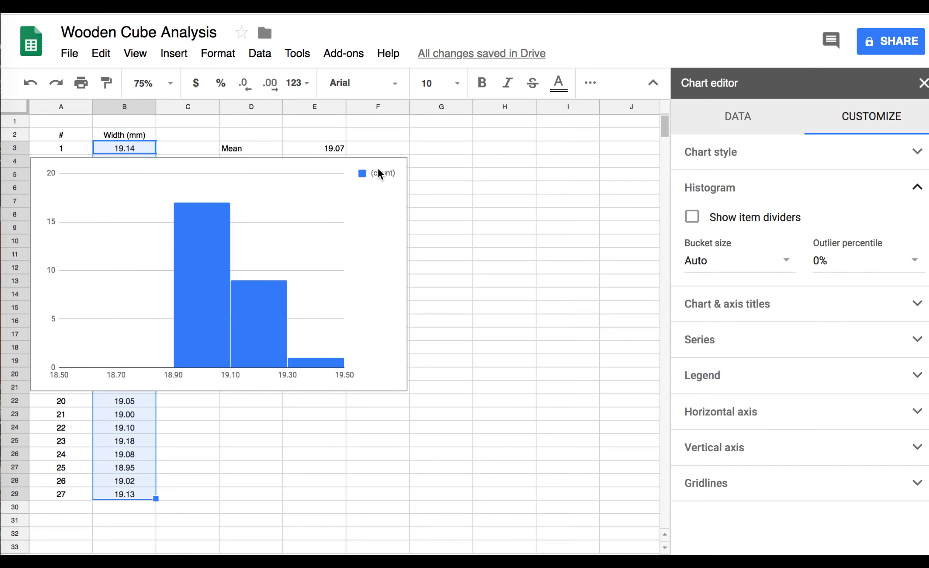
left_click(344, 163)
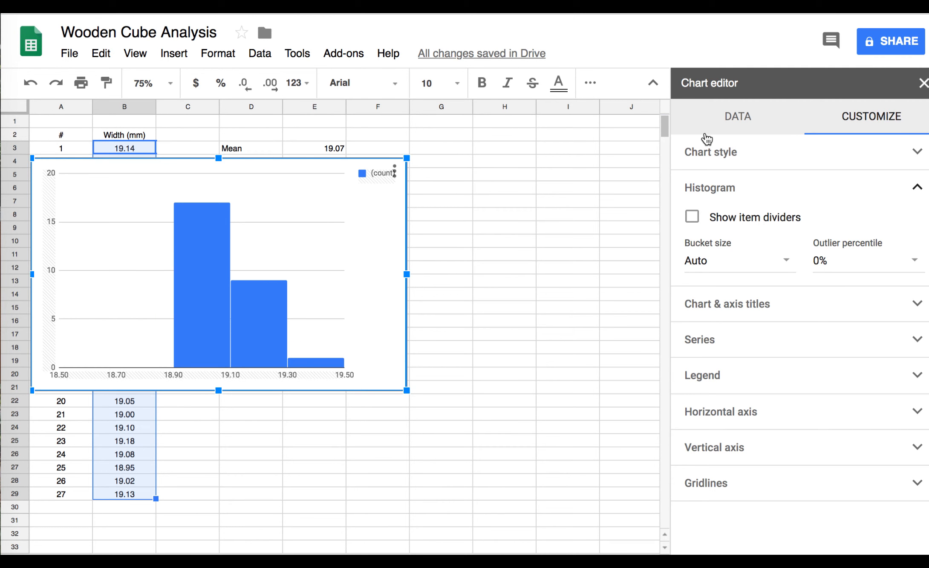
left_click(922, 84)
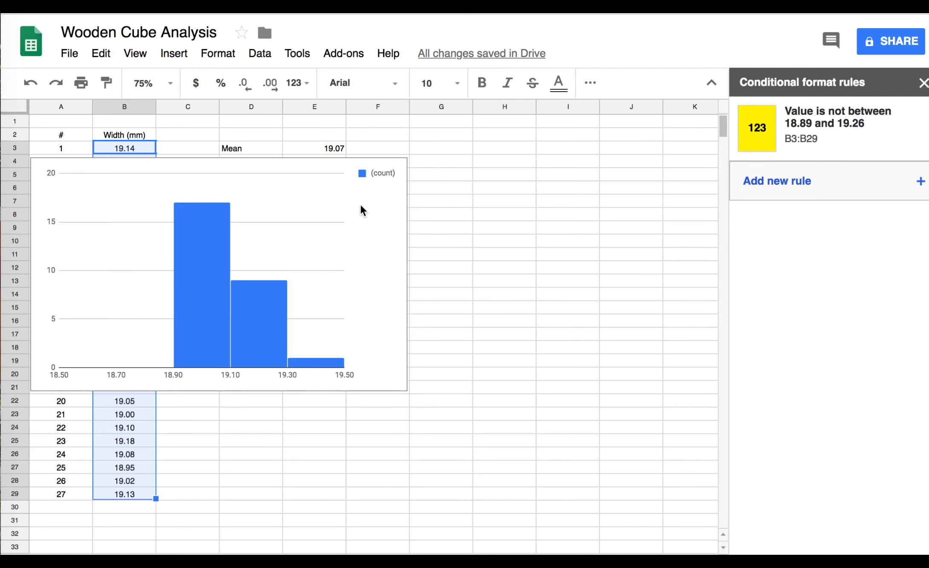
Step: Move the histogram below the statistics table, clear of the data, and close the conditional formatting rules
left_click(321, 170)
left_click_drag(321, 170, 554, 315)
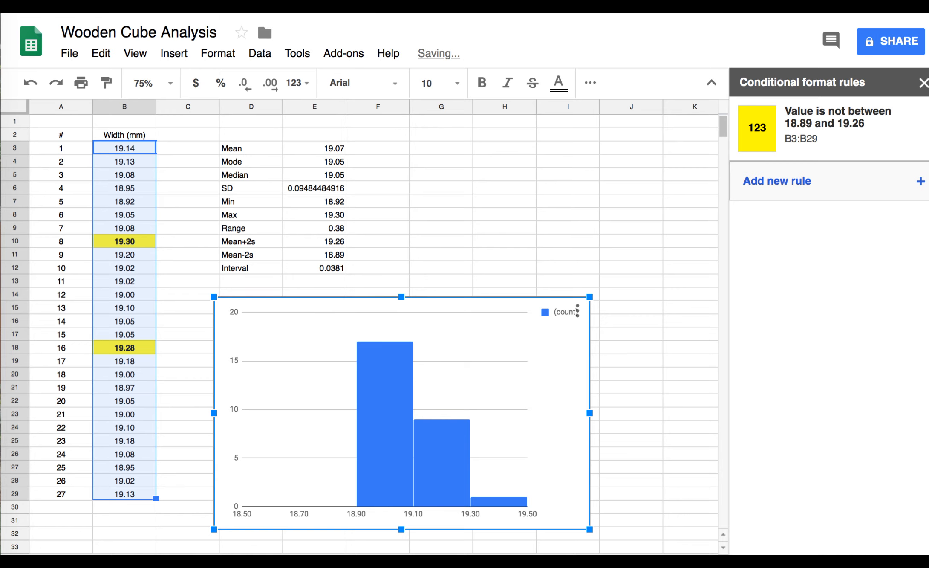
left_click(923, 83)
Step: Reopen the histogram for editing and set its bucket size to 0.0381
left_click(575, 309)
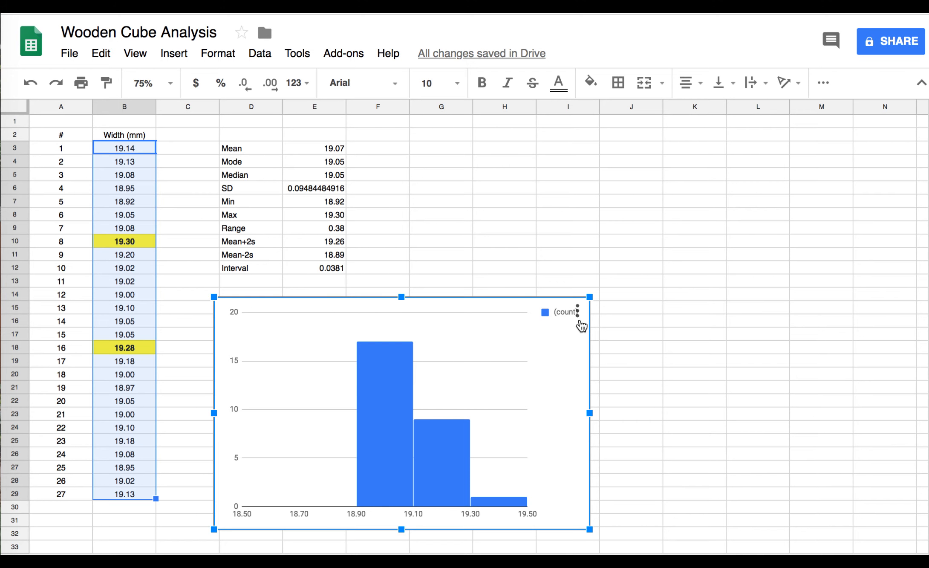
left_click(577, 310)
left_click(501, 335)
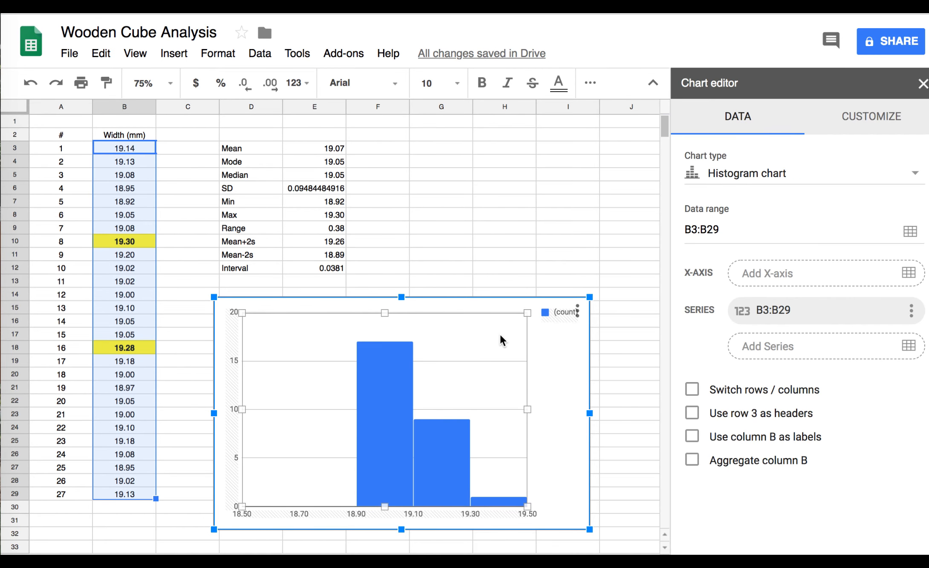
left_click(860, 123)
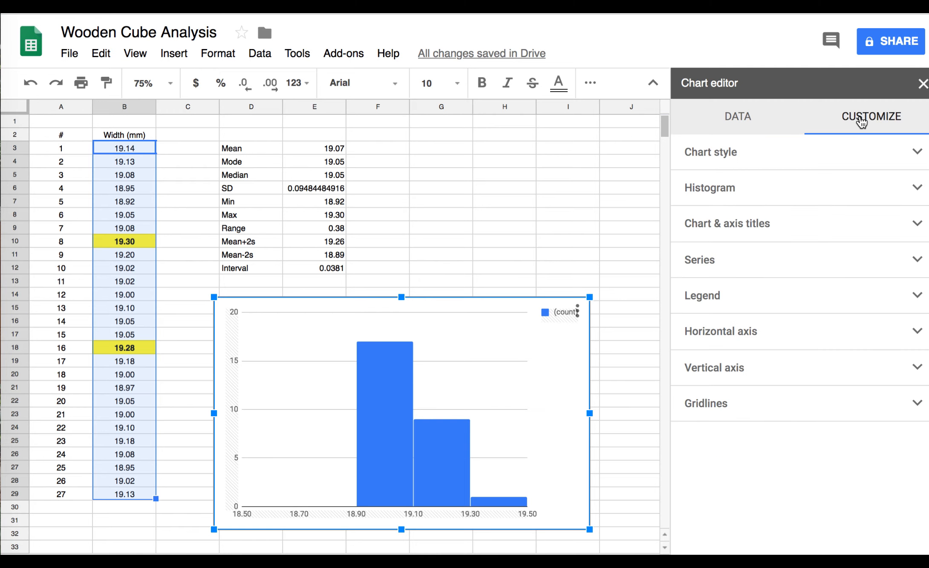
left_click(712, 192)
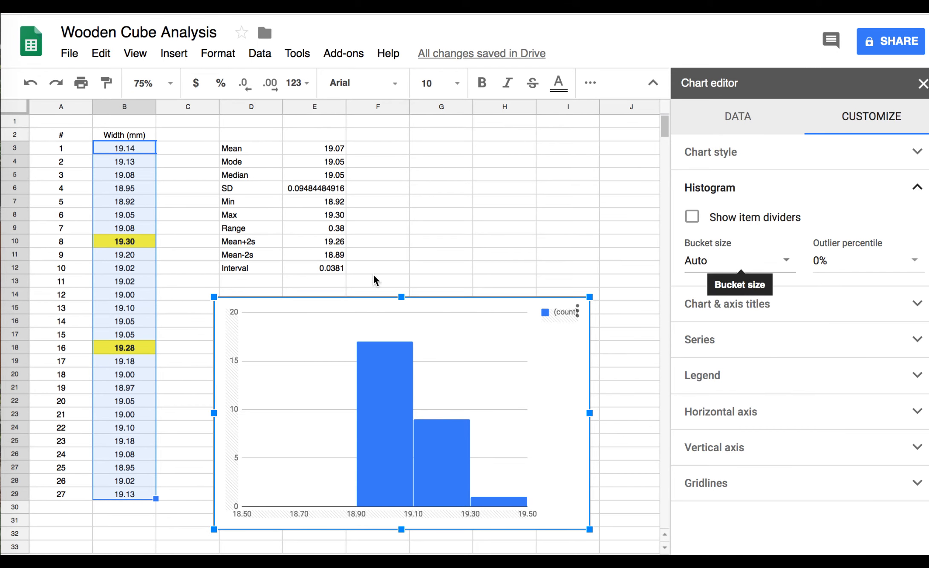
left_click(719, 258)
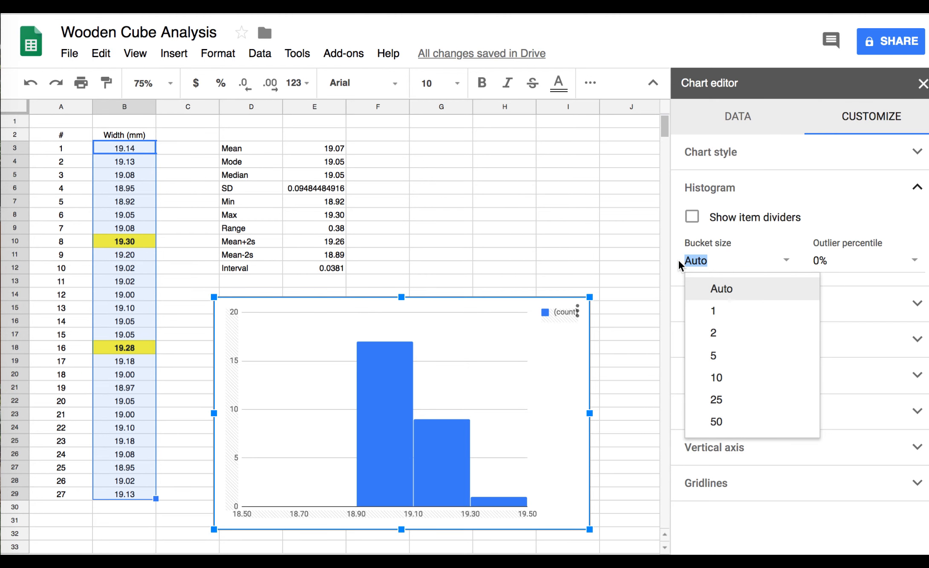
type(".0381")
key("Return")
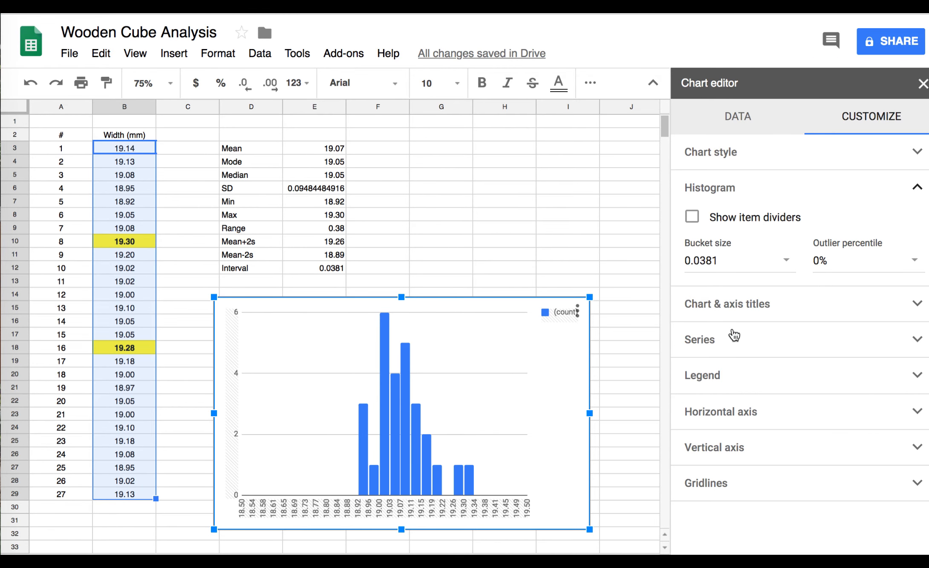
Step: Set the histogram's horizontal axis minimum to 18.9 and maximum to 19.3, trying 19.32 as the maximum first
left_click(727, 413)
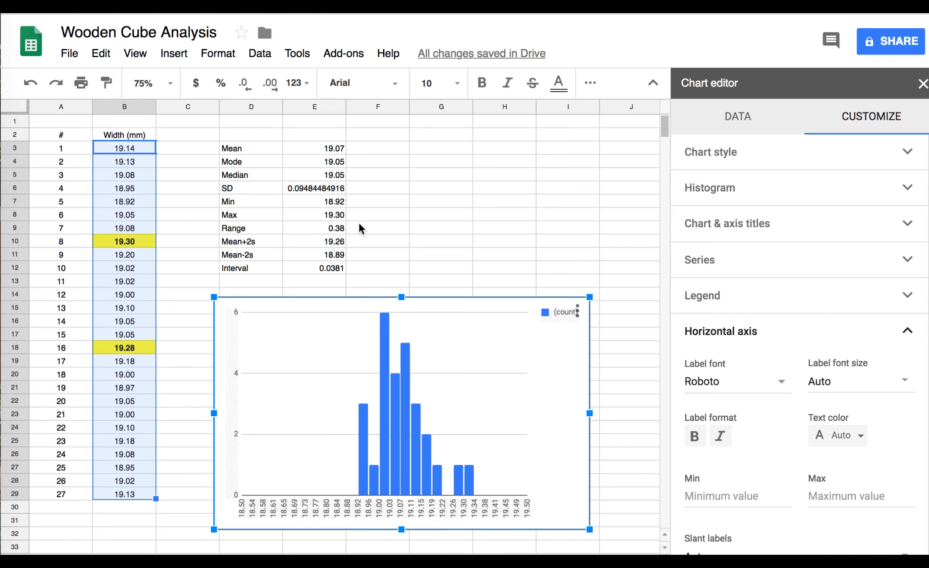
left_click(714, 497)
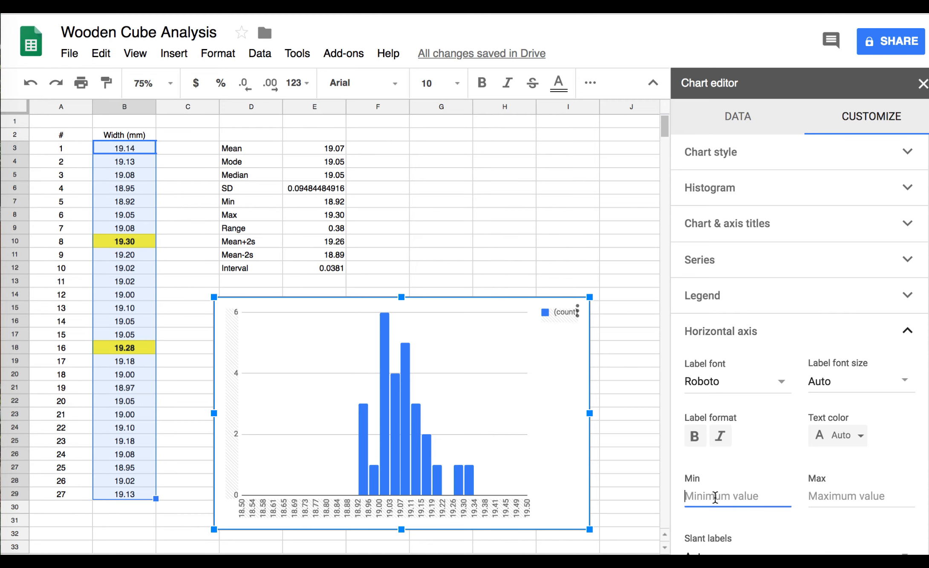
type("18.9")
key("Tab")
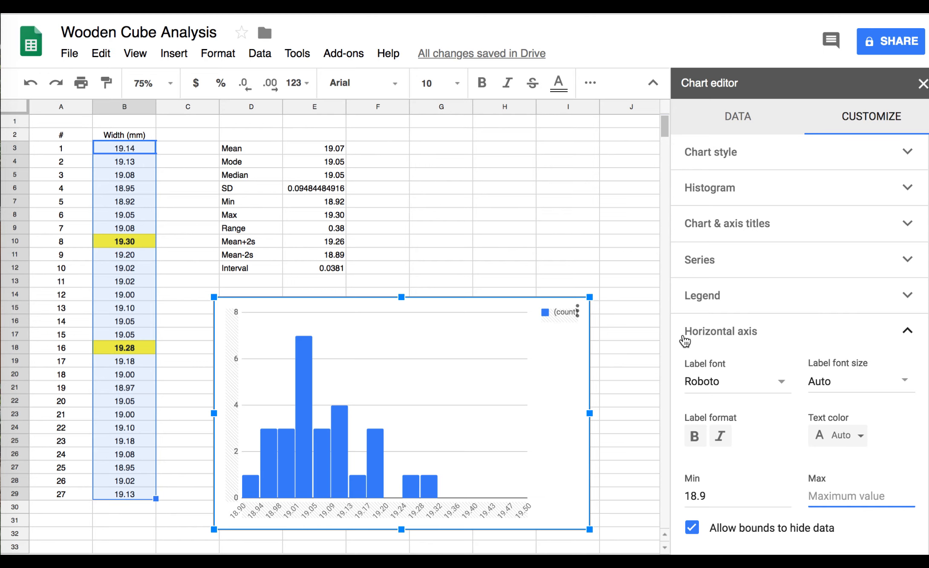
type("19.3")
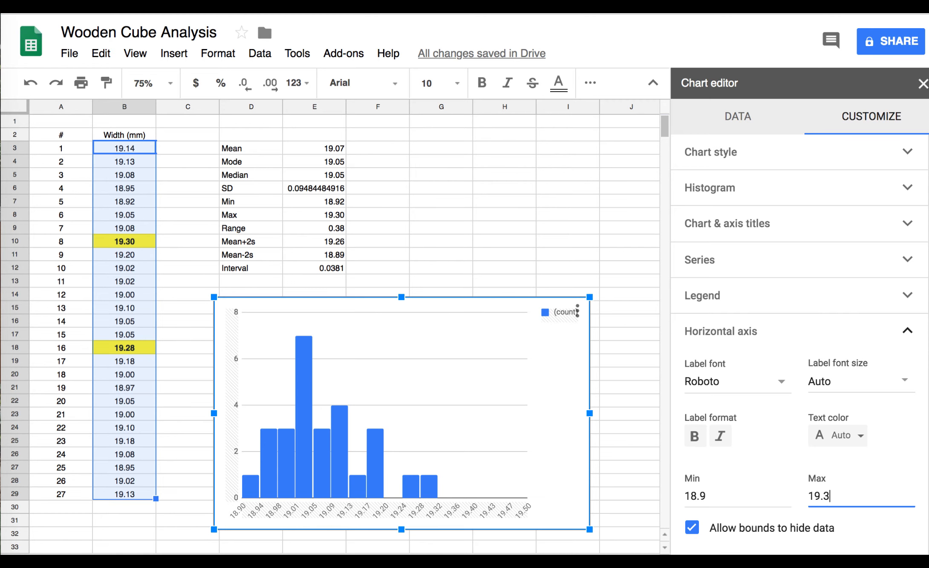
type("2")
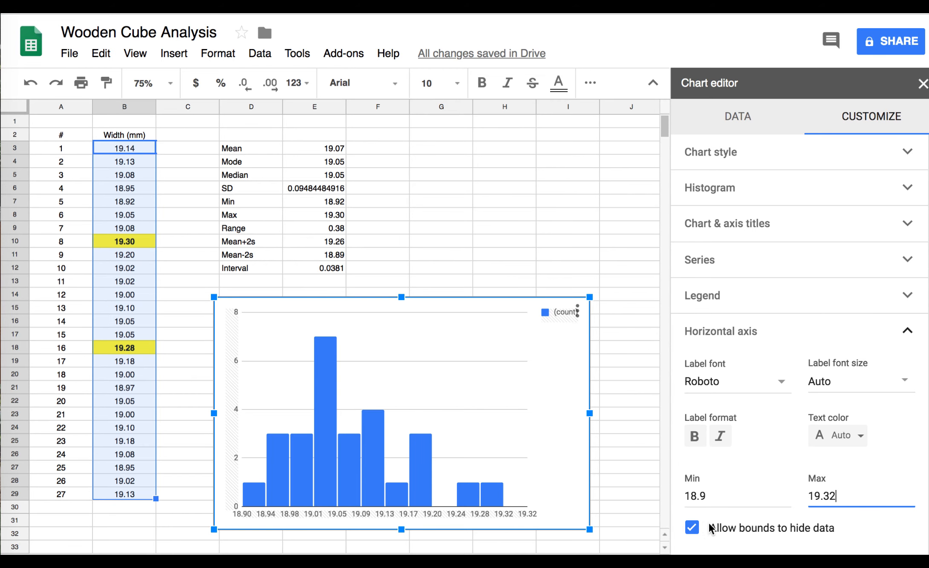
key("BackSpace")
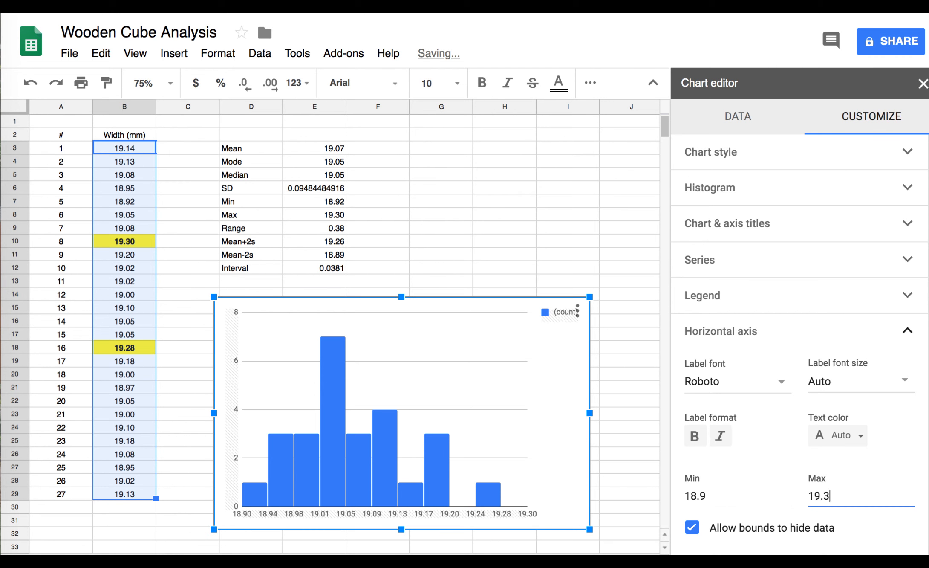
Step: Set the histogram's horizontal axis maximum to 19.31 and stop allowing the bounds to hide data
type("1")
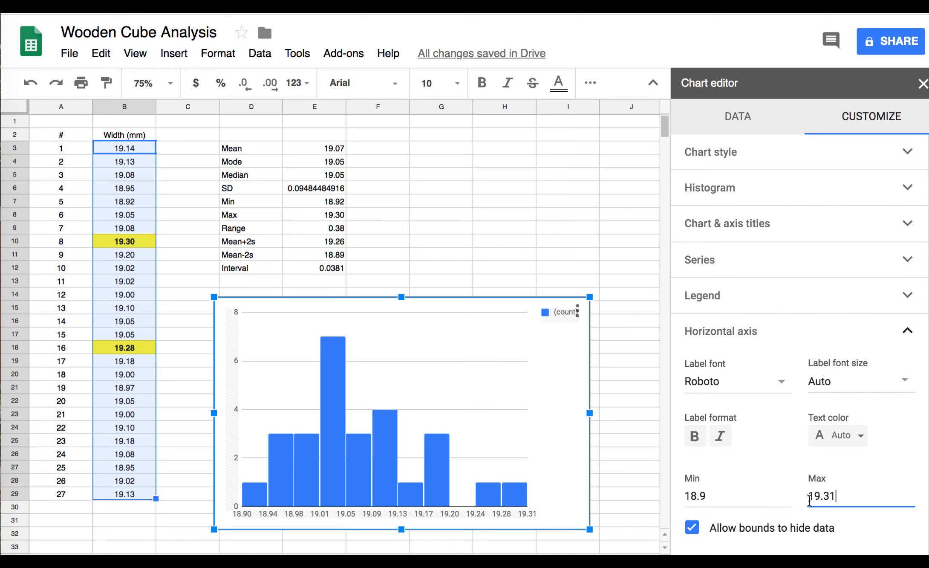
left_click(692, 528)
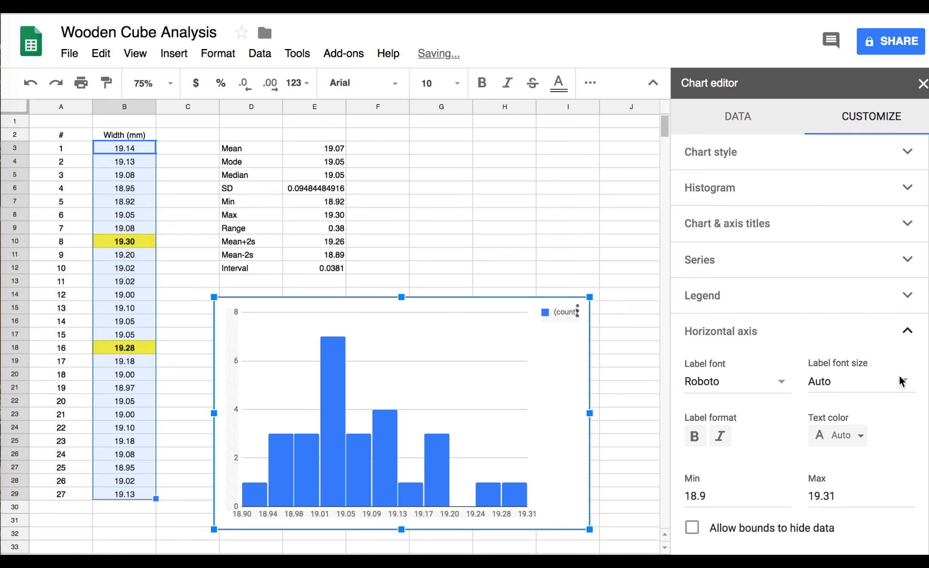
scroll(789, 405, "down", 2)
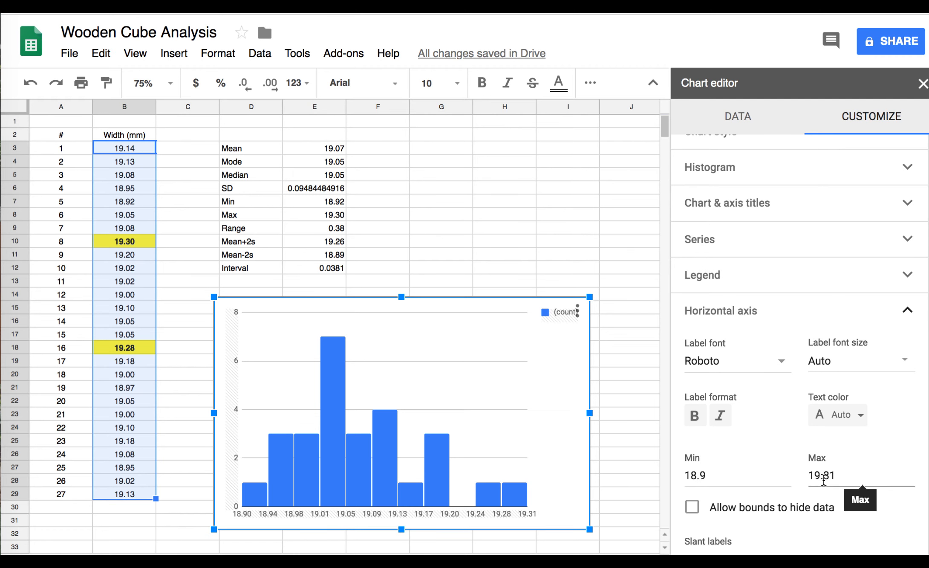
scroll(823, 435, "up", 1)
scroll(719, 443, "up", 1)
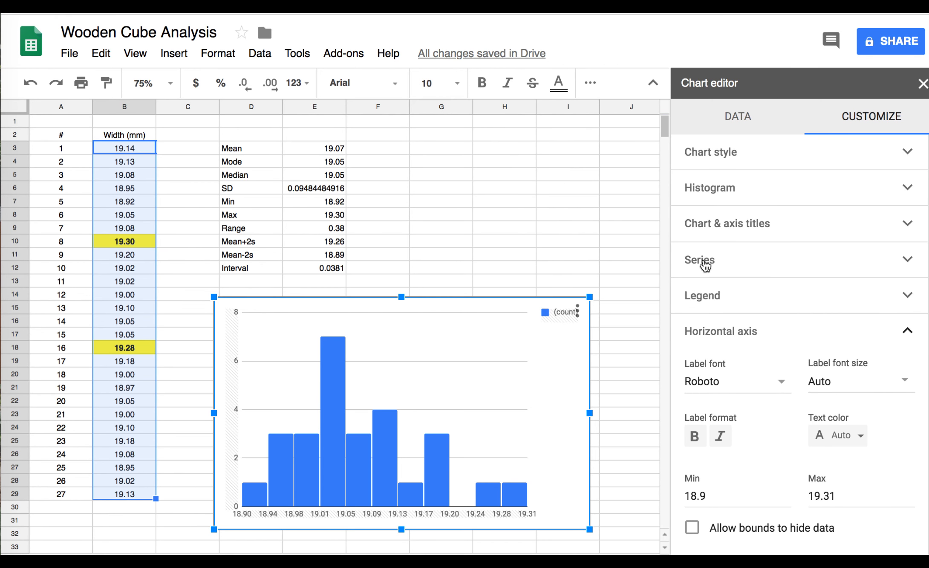
Step: Remove the histogram's legend by setting its position to None
left_click(711, 298)
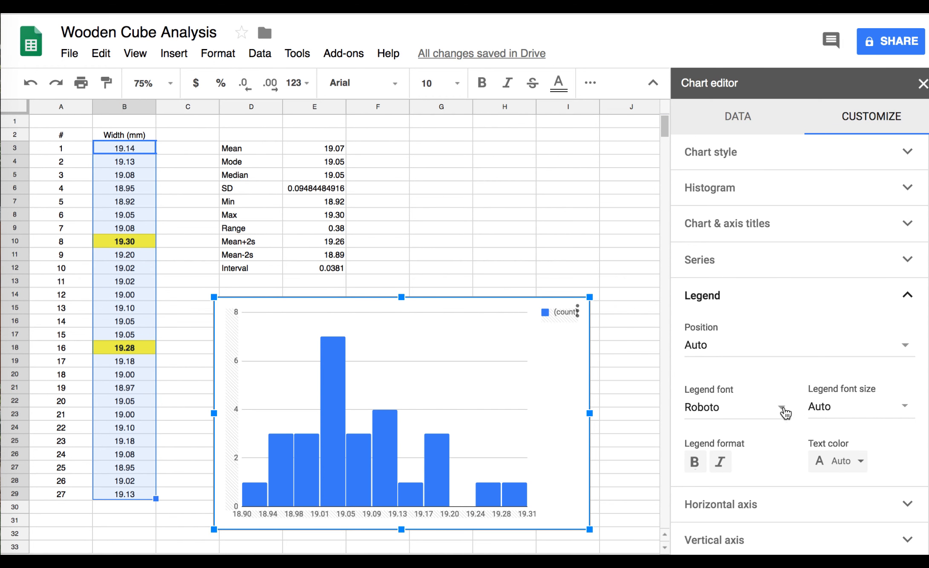
left_click(741, 350)
left_click(731, 187)
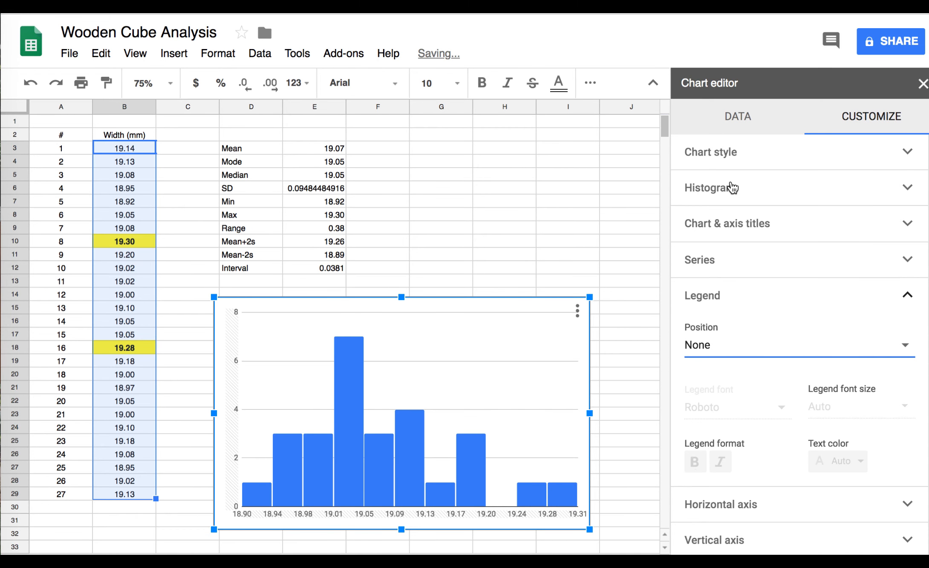
Step: Give the histogram a light blue background color
left_click(727, 156)
left_click(713, 207)
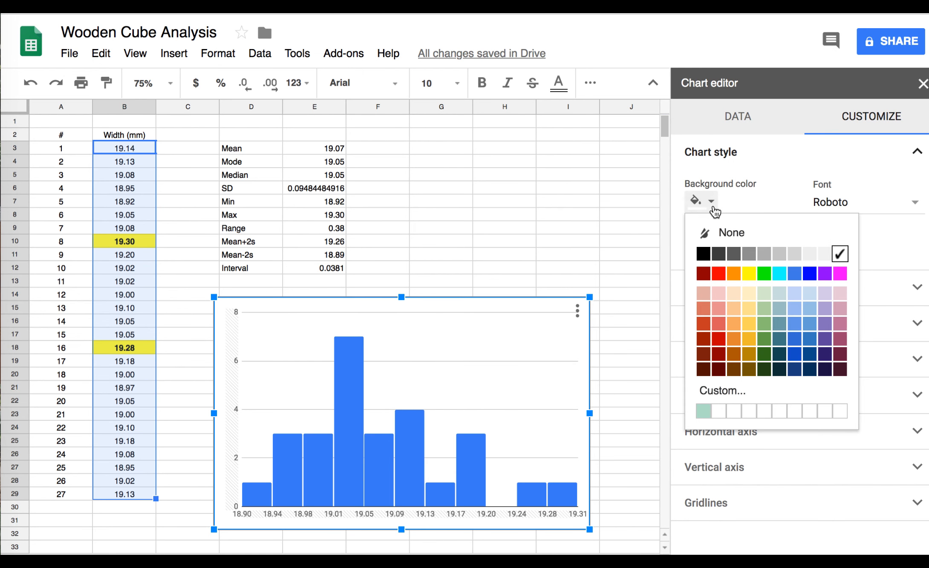
left_click(809, 293)
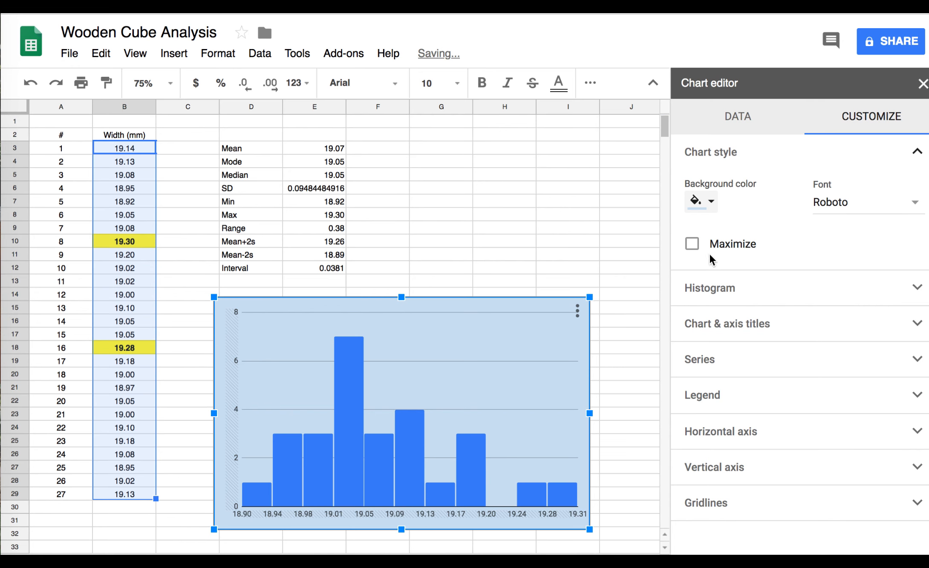
left_click(715, 158)
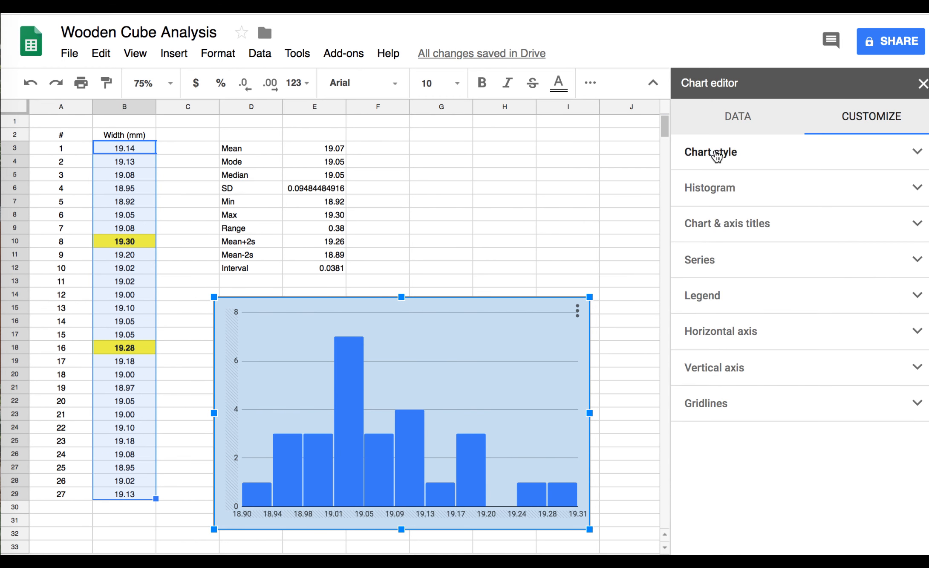
Step: Add the chart title "Wooden Cube Histogram" to the histogram
left_click(730, 226)
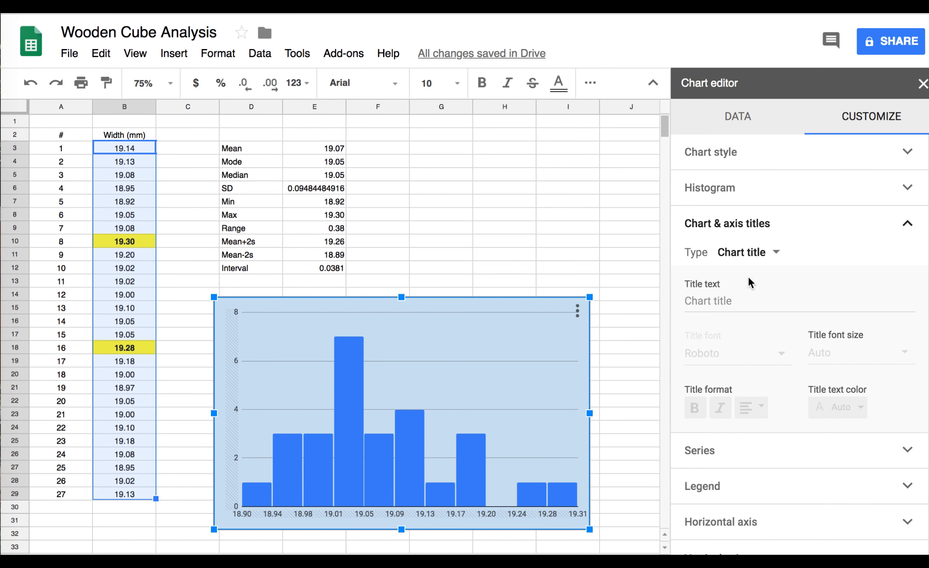
left_click(736, 301)
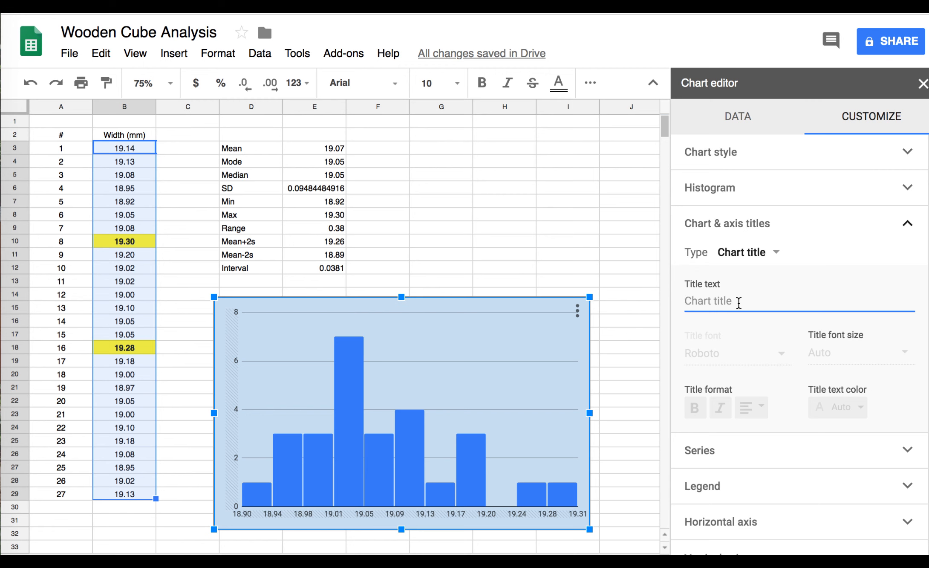
type("Wooden Cube Histogram")
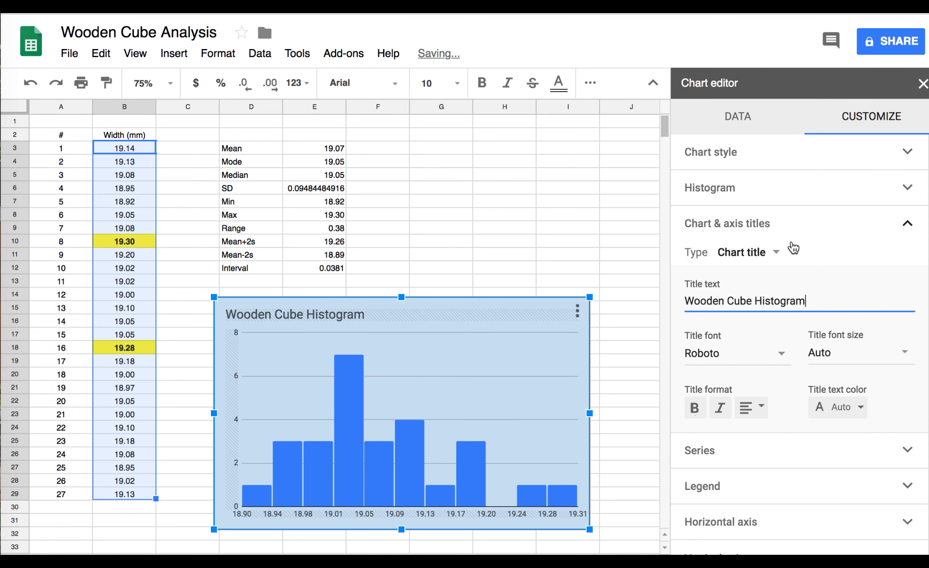
Step: Enter "Frequency" as the histogram's horizontal axis title
left_click(775, 255)
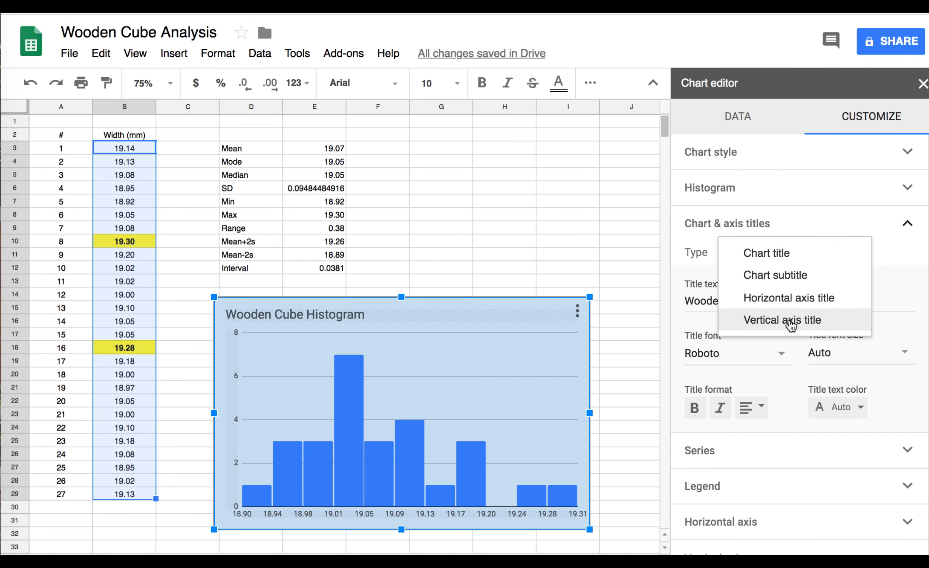
left_click(782, 297)
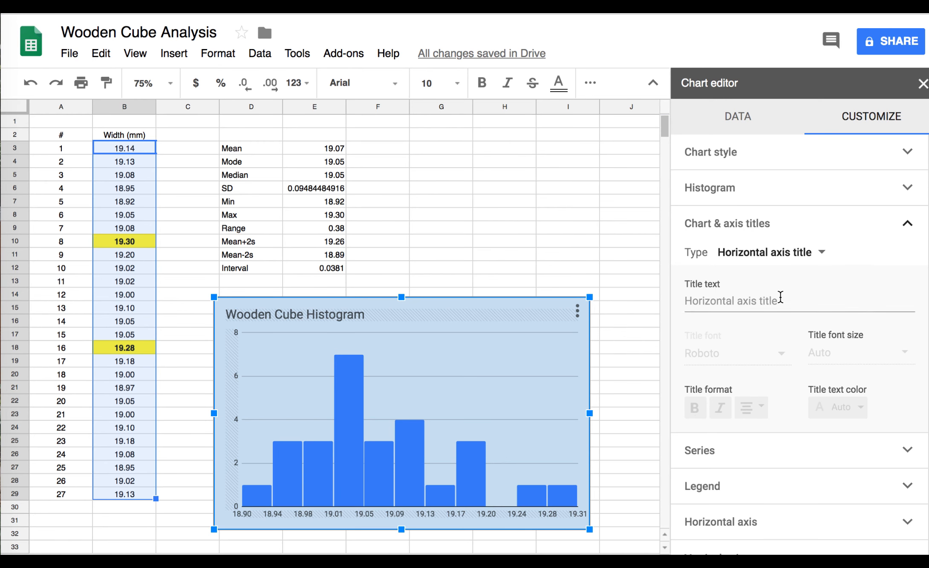
left_click(743, 302)
type("Frequency")
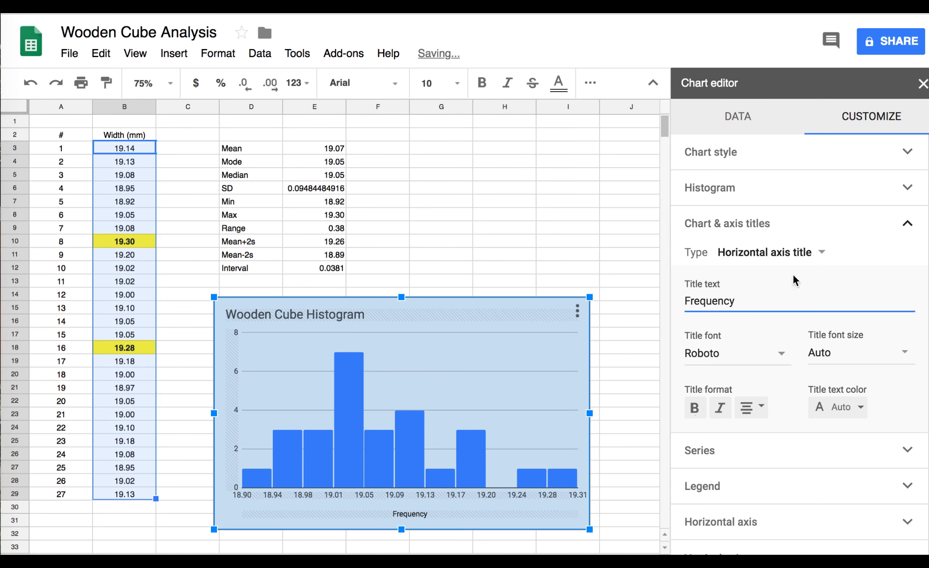
Step: Set the histogram's horizontal axis title to "Width (mm)"
left_click(795, 254)
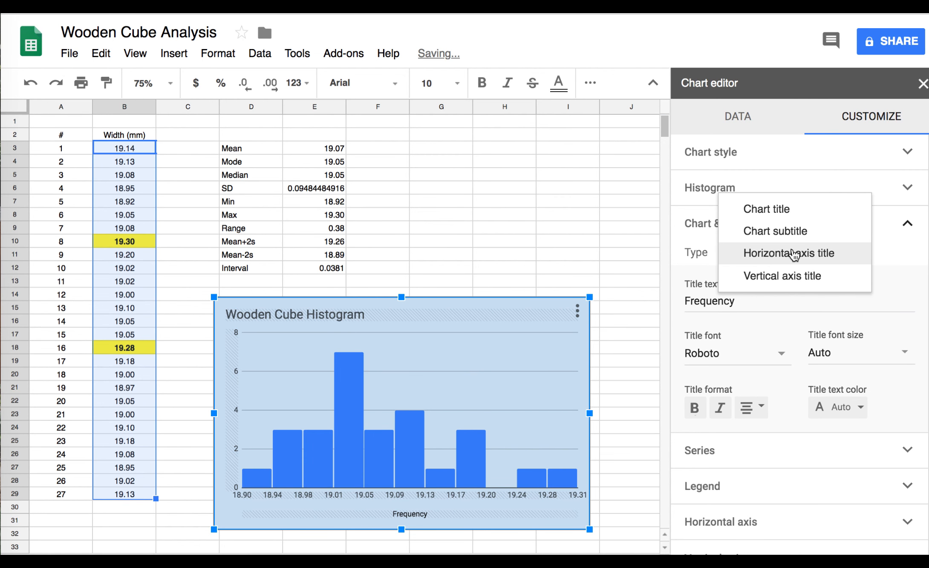
left_click(745, 300)
double_click(744, 302)
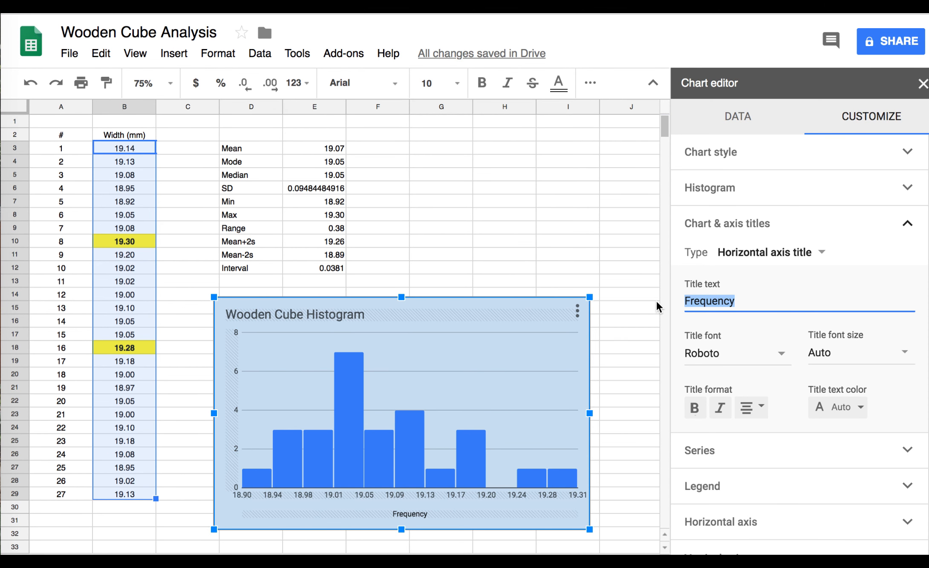
type("wid")
key("BackSpace")
key("BackSpace")
key("BackSpace")
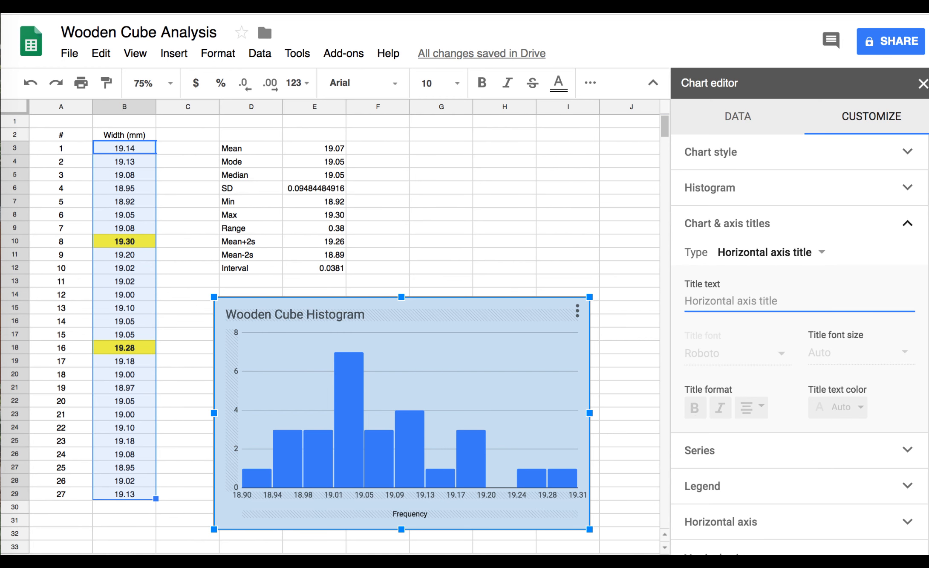
type("Width (mm")
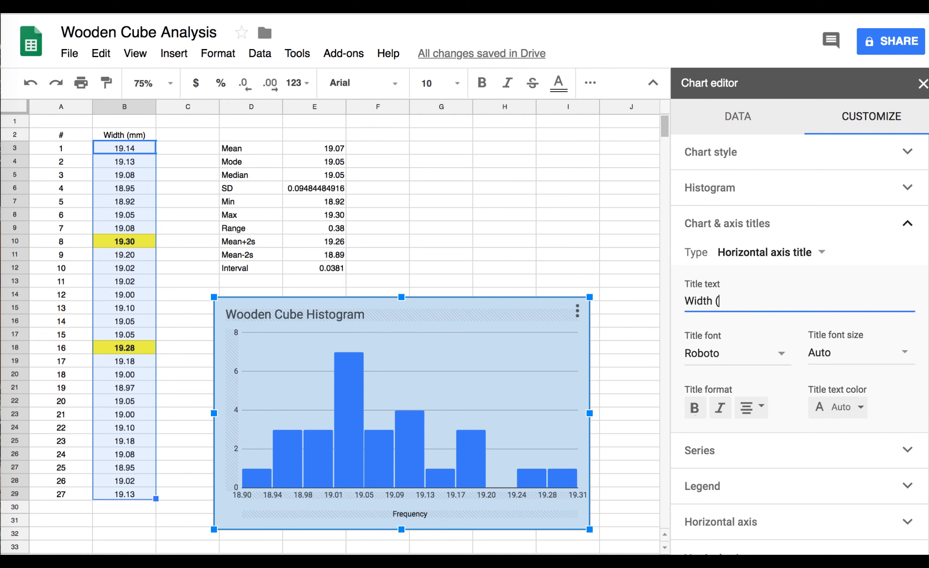
Step: Set the histogram's vertical axis title to "Frequency"
left_click(762, 254)
left_click(766, 277)
left_click(762, 301)
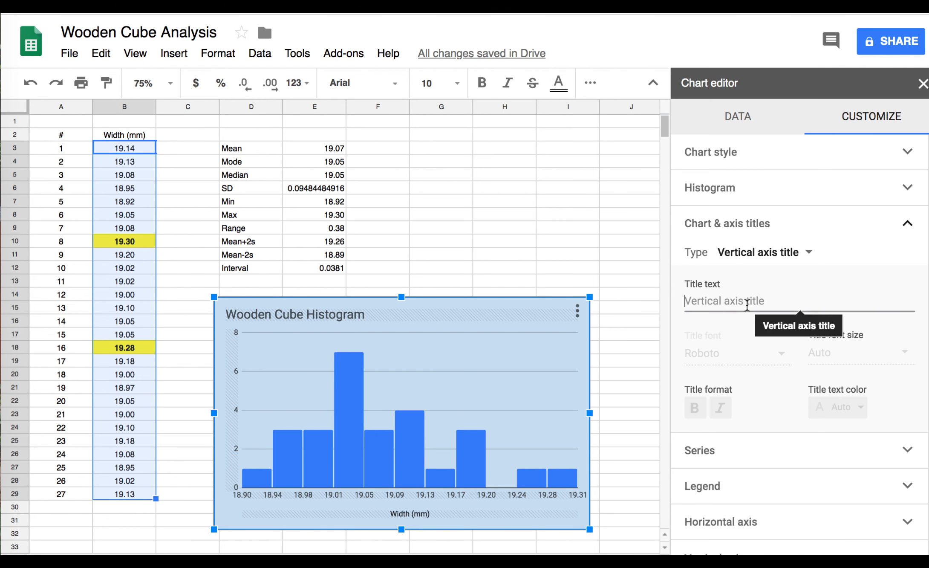
type("Frequency")
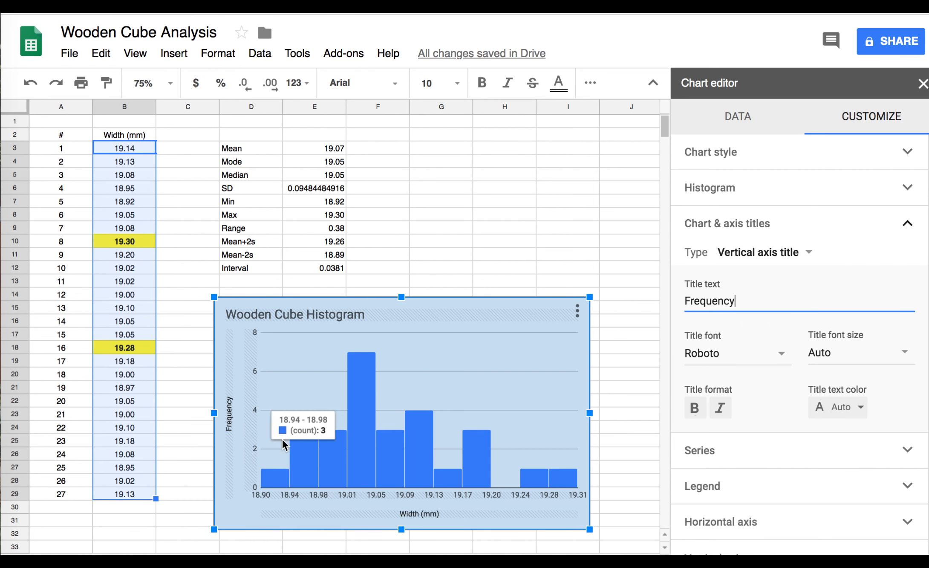
Step: Show item dividers in the histogram's bars
left_click(718, 190)
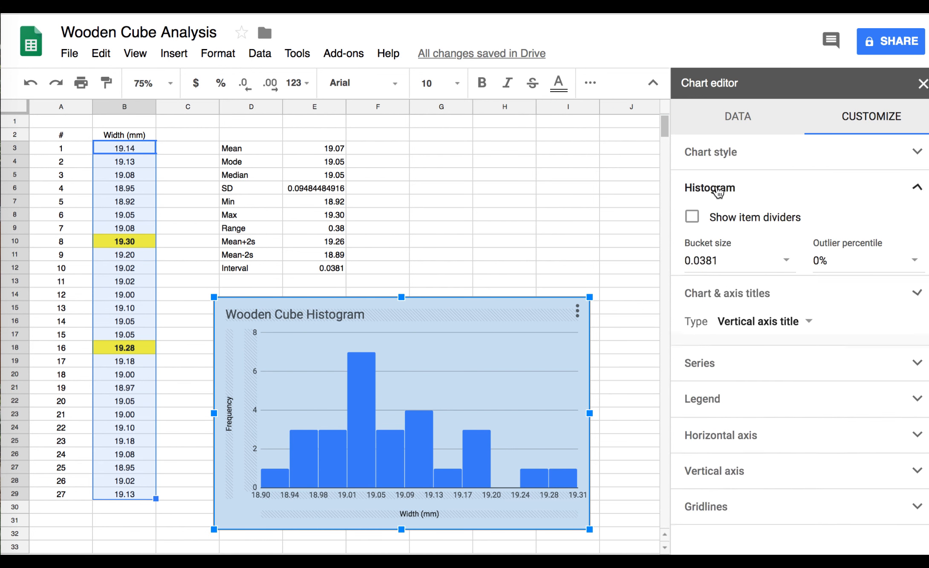
left_click(692, 219)
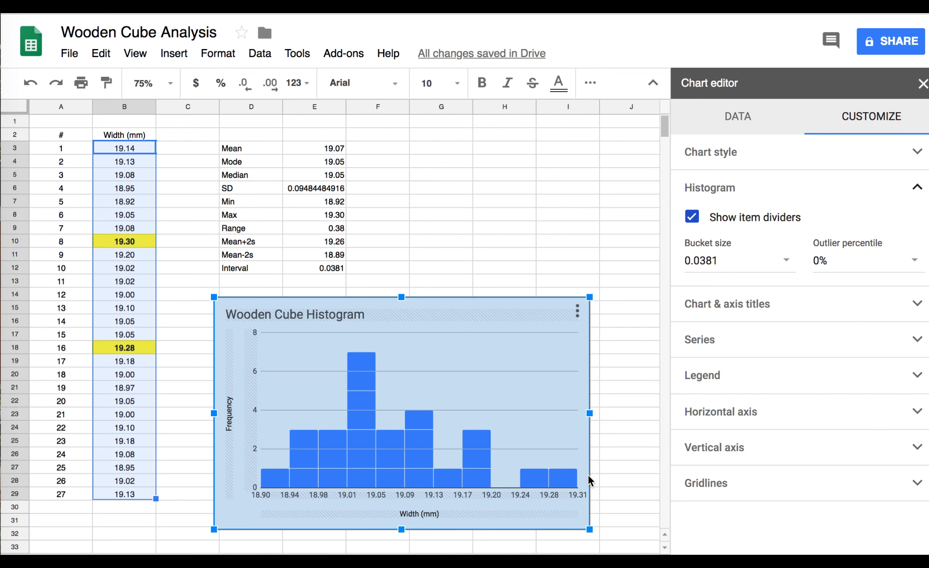
Step: Shift the histogram slightly left below the statistics table and close the chart editor
mouse_move(565, 484)
mouse_move(534, 484)
left_click_drag(499, 303, 485, 305)
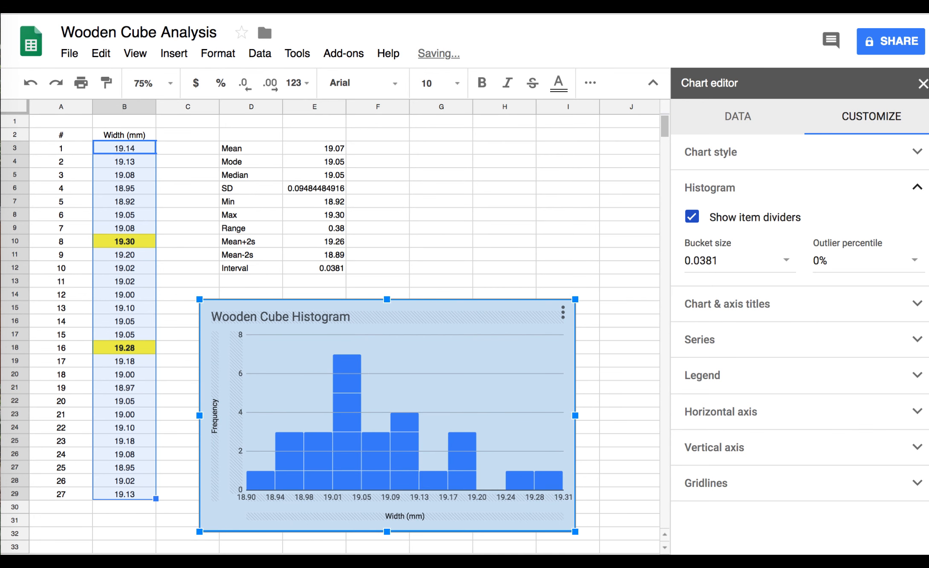
left_click(922, 84)
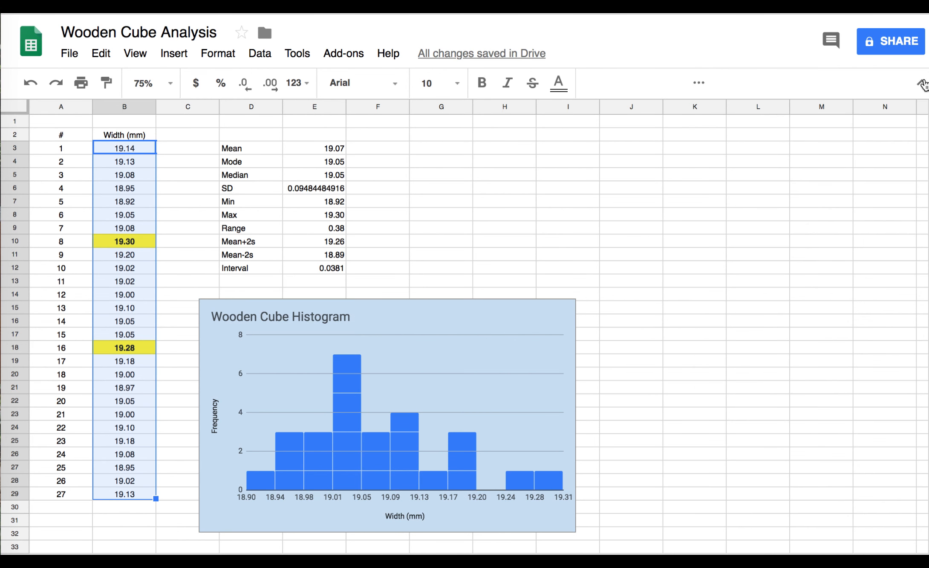